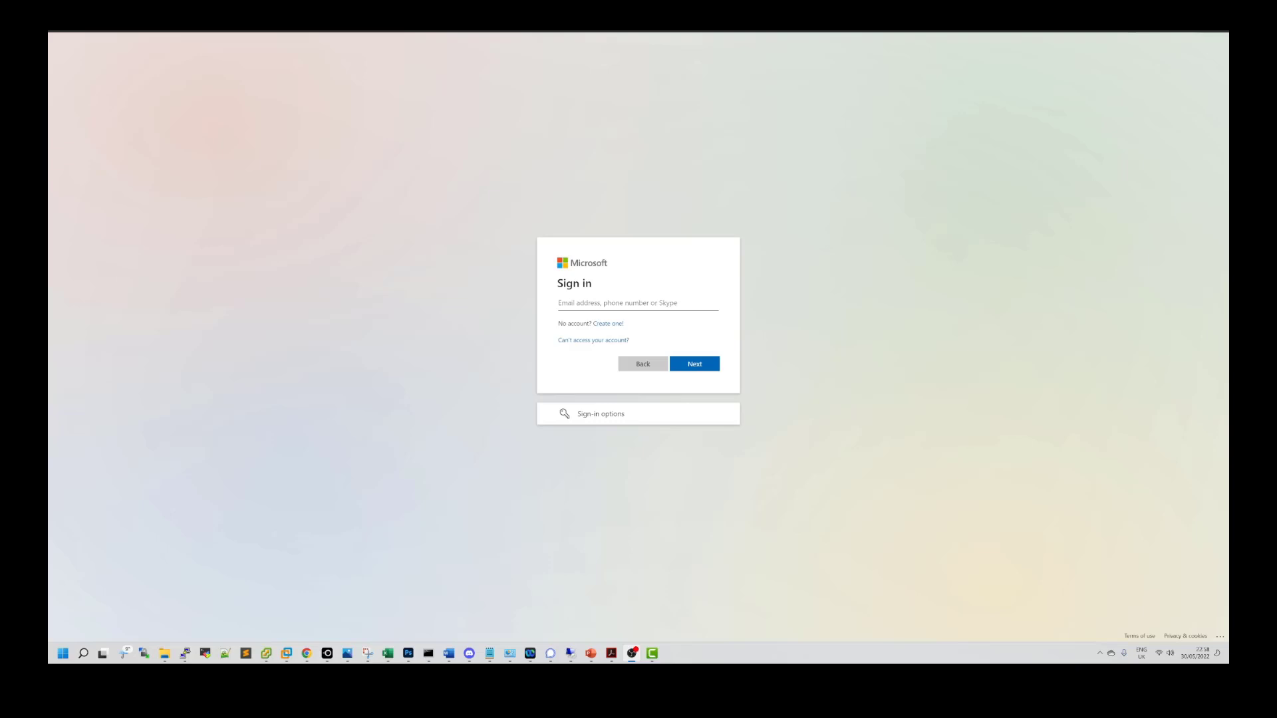
Step: Enter the service account's e-mail address on the Microsoft sign-in page and continue
left_click(619, 303)
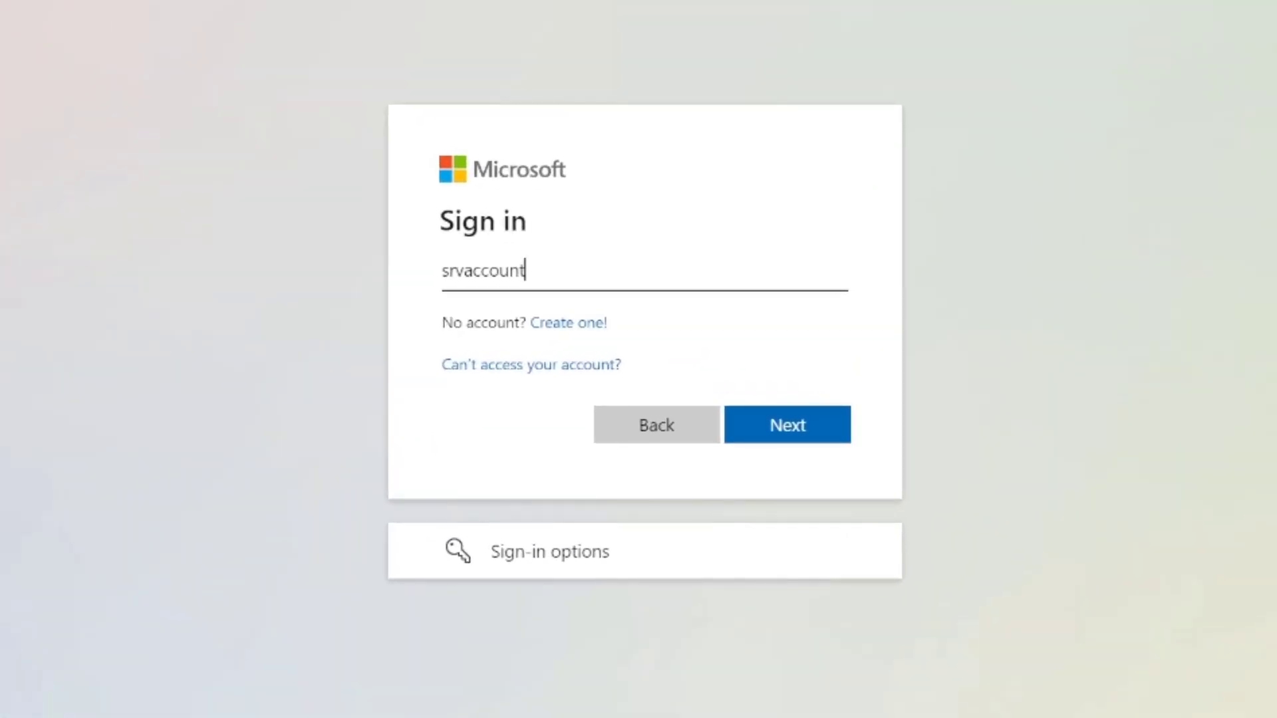
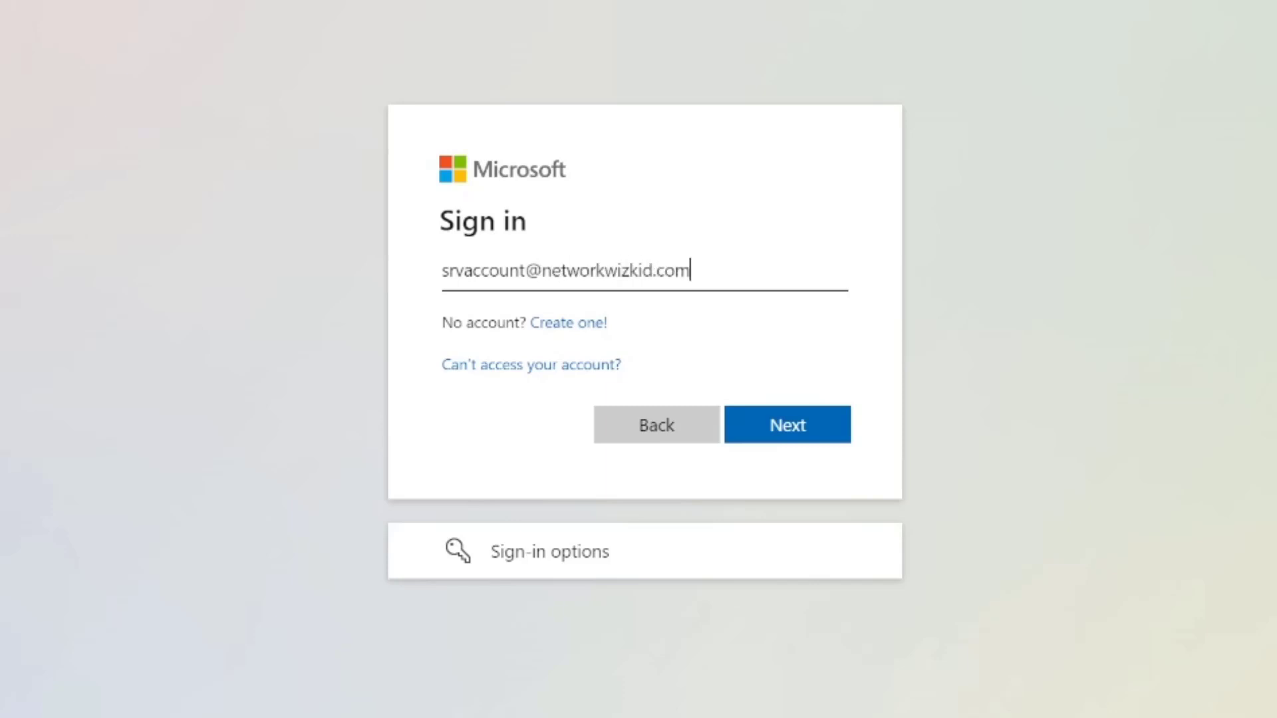
key("Return")
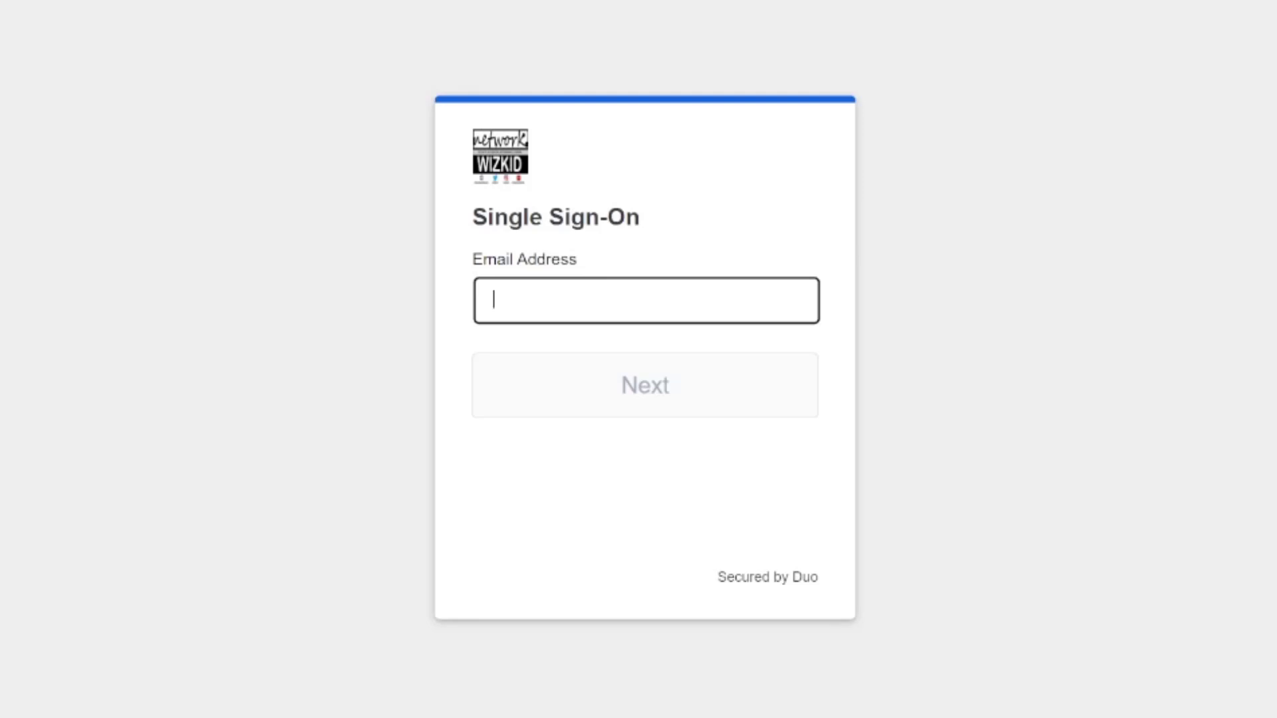
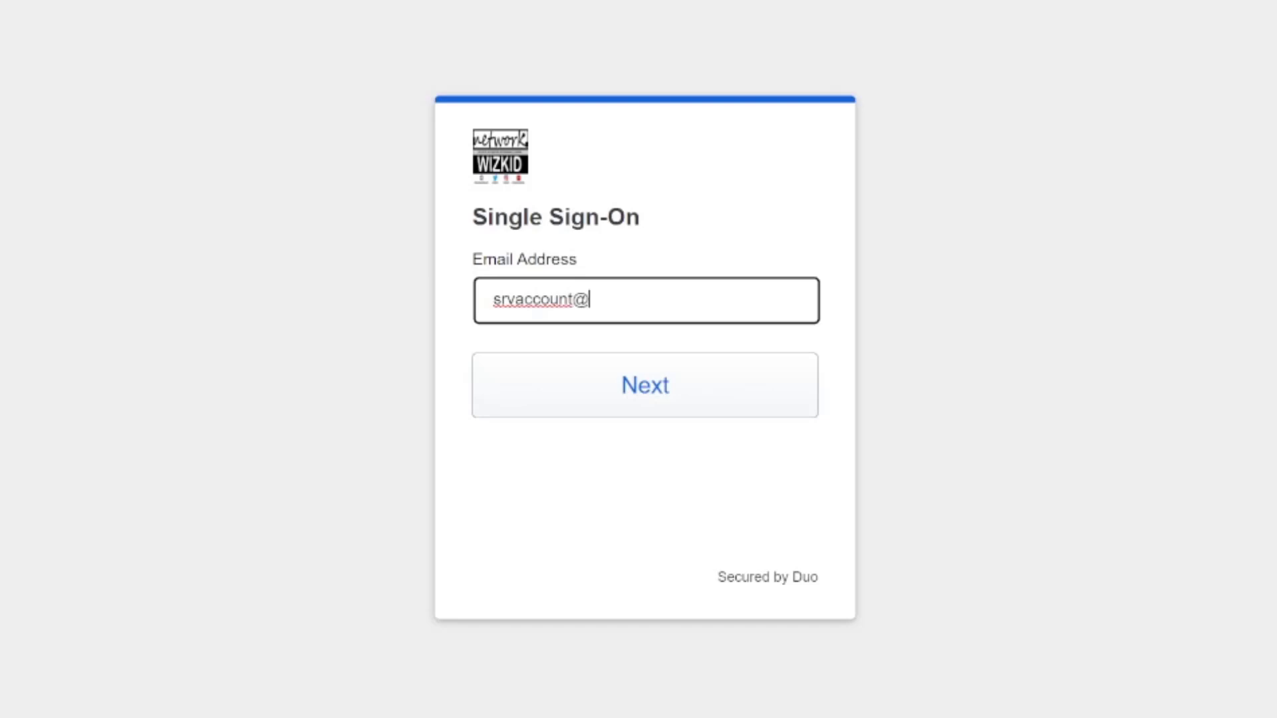
Step: Log in to the Duo Single Sign-On page with the service account's e-mail address and password
key("Return")
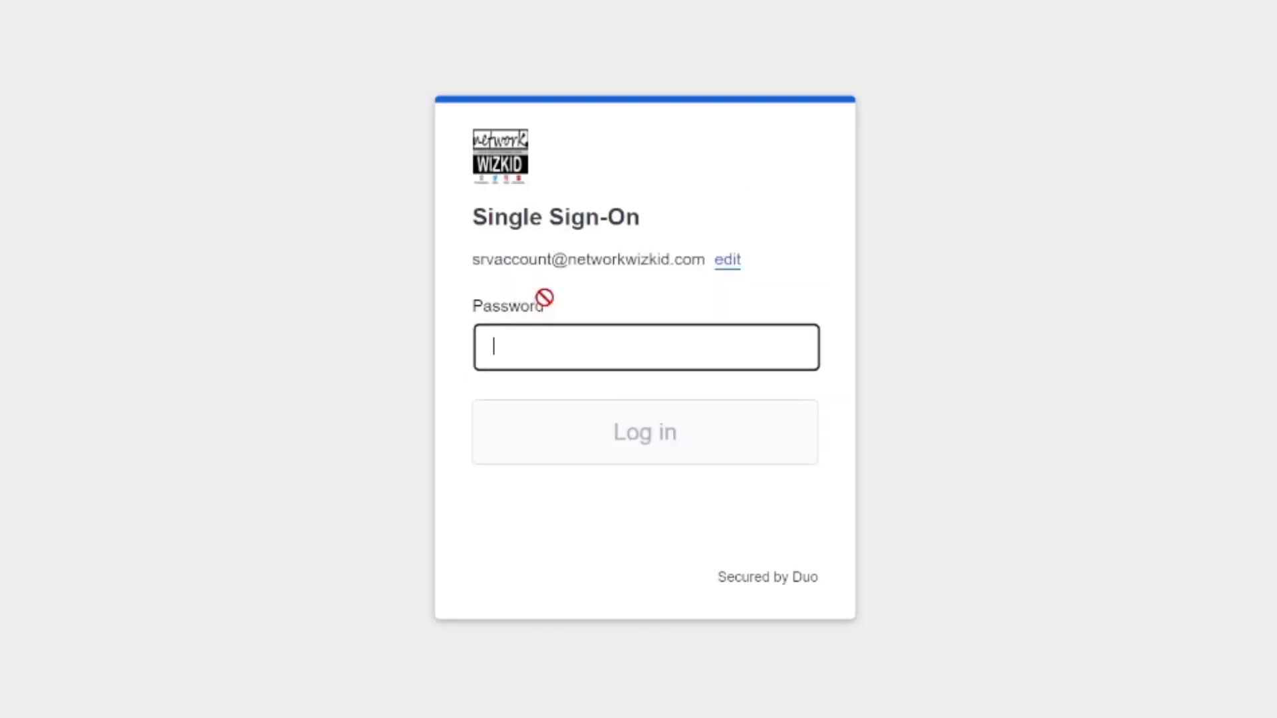
type("********")
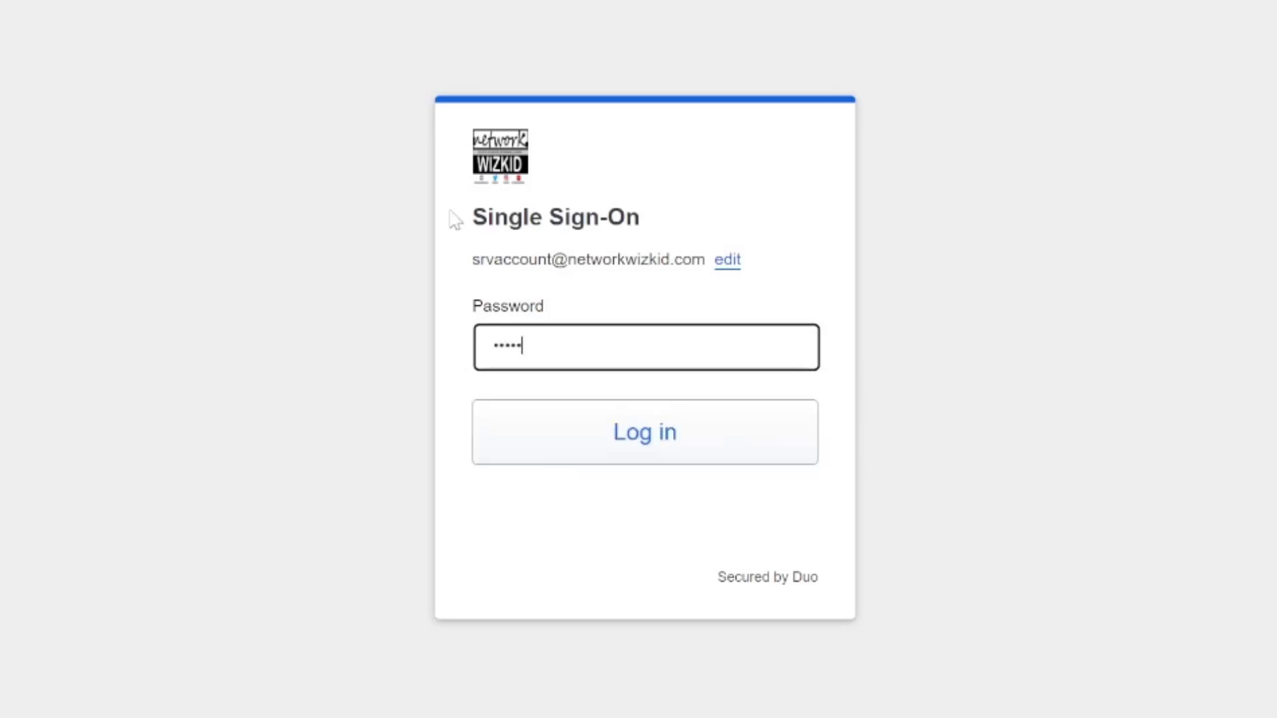
left_click(557, 433)
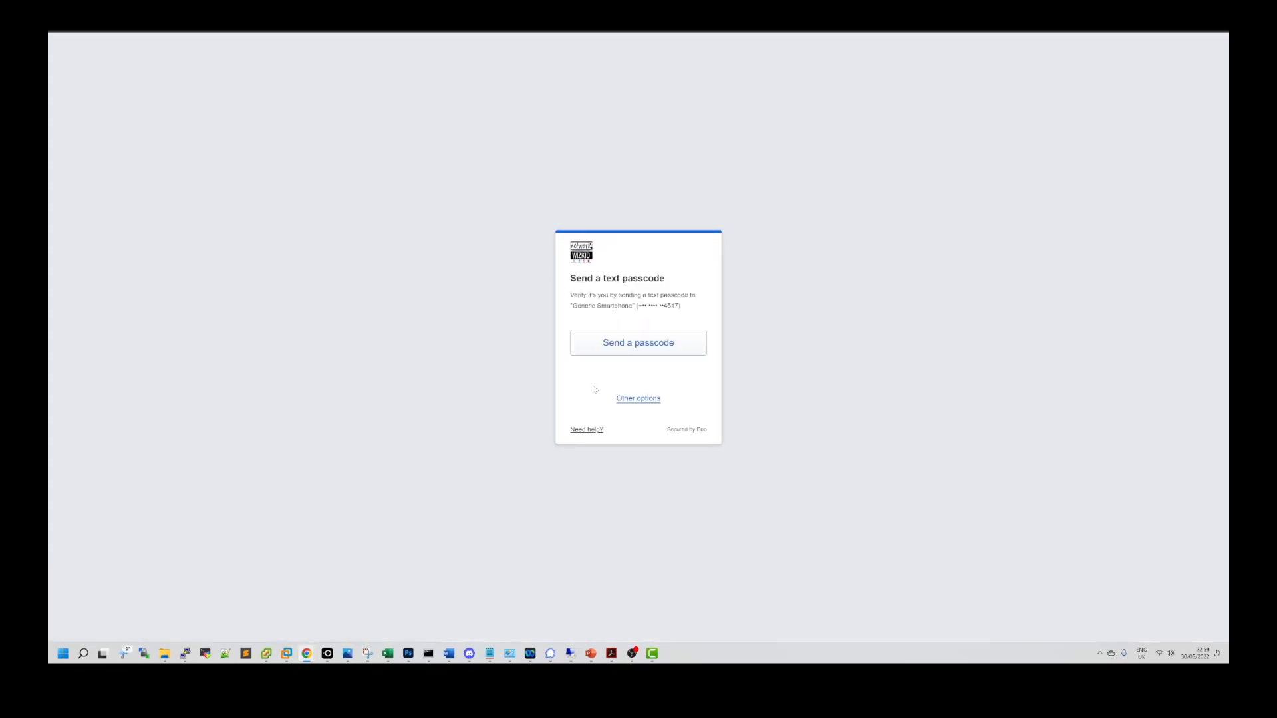
Step: Request a text passcode, enter the received passcode and verify it
left_click(642, 349)
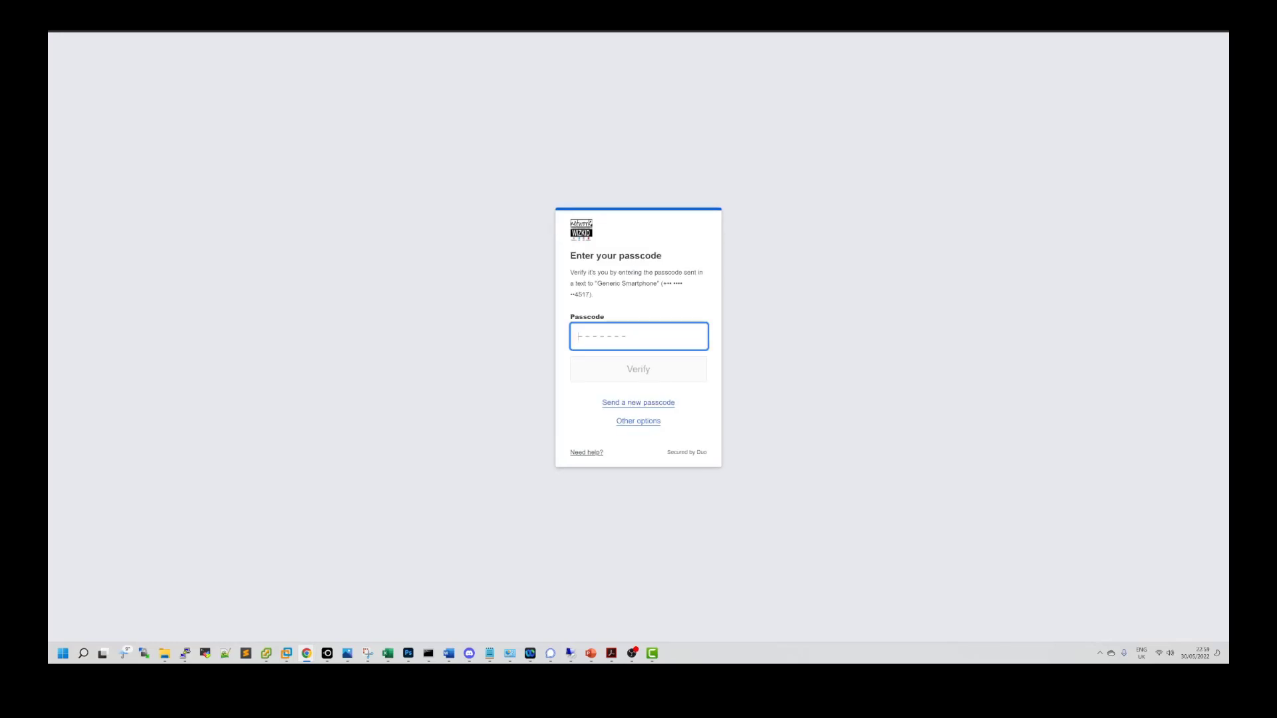
left_click(650, 368)
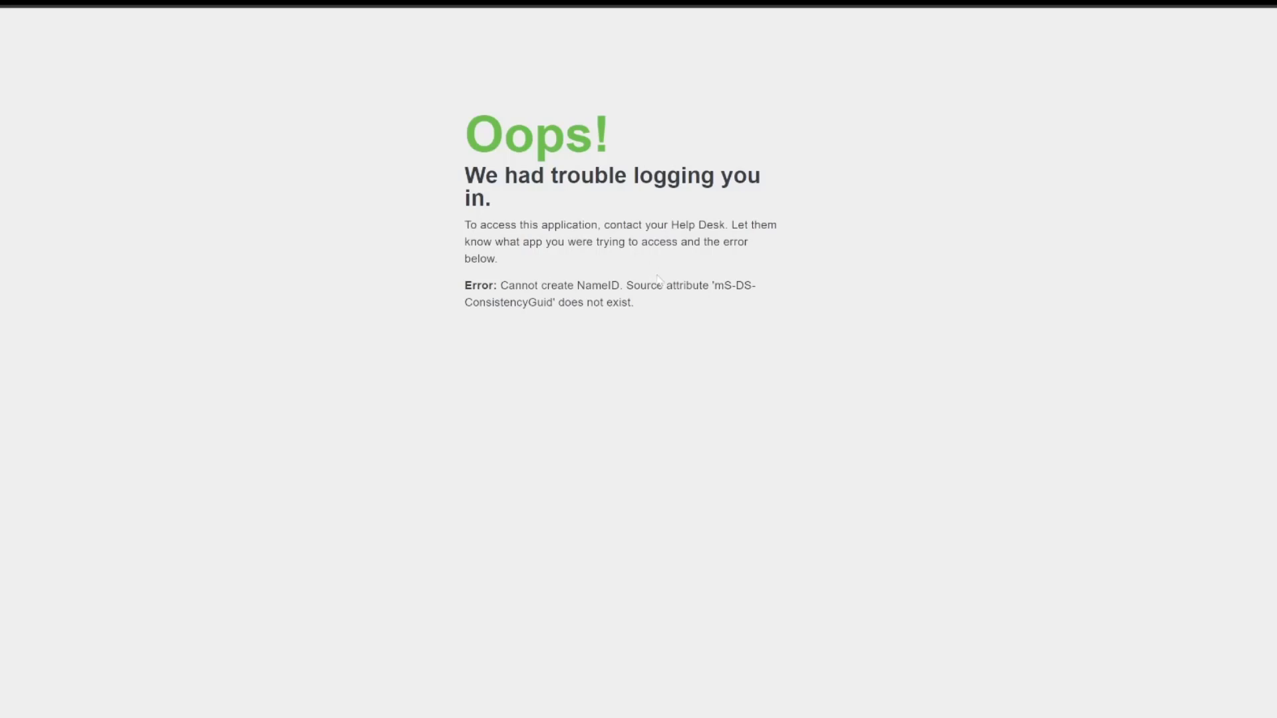
Step: Highlight the error text on the failed login page to examine which source attribute it names
left_click_drag(497, 285, 732, 285)
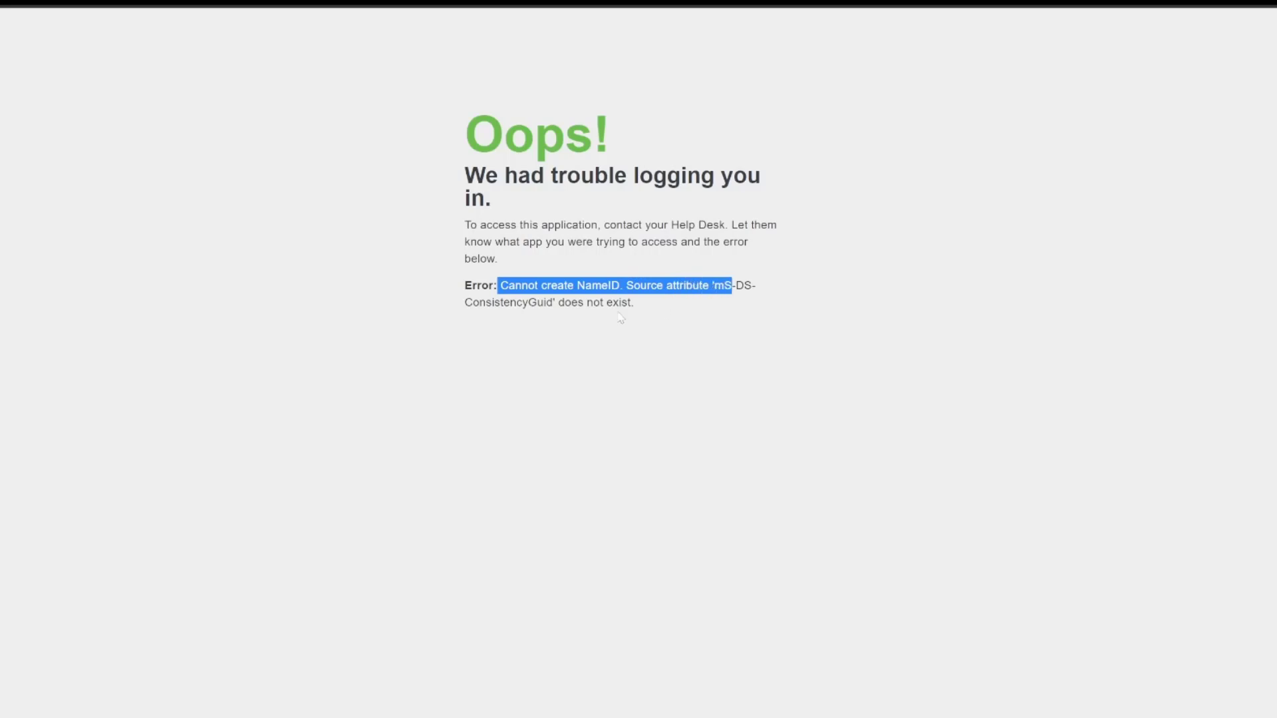
left_click_drag(559, 303, 564, 303)
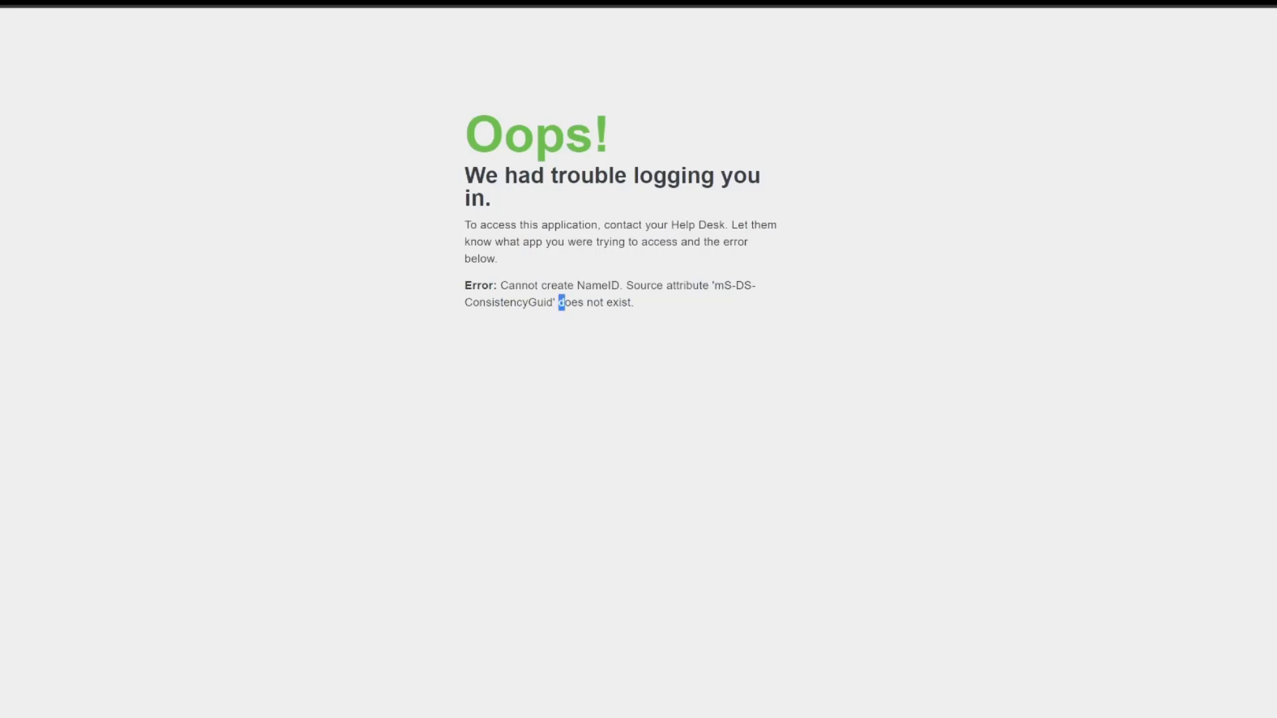
left_click_drag(454, 285, 697, 319)
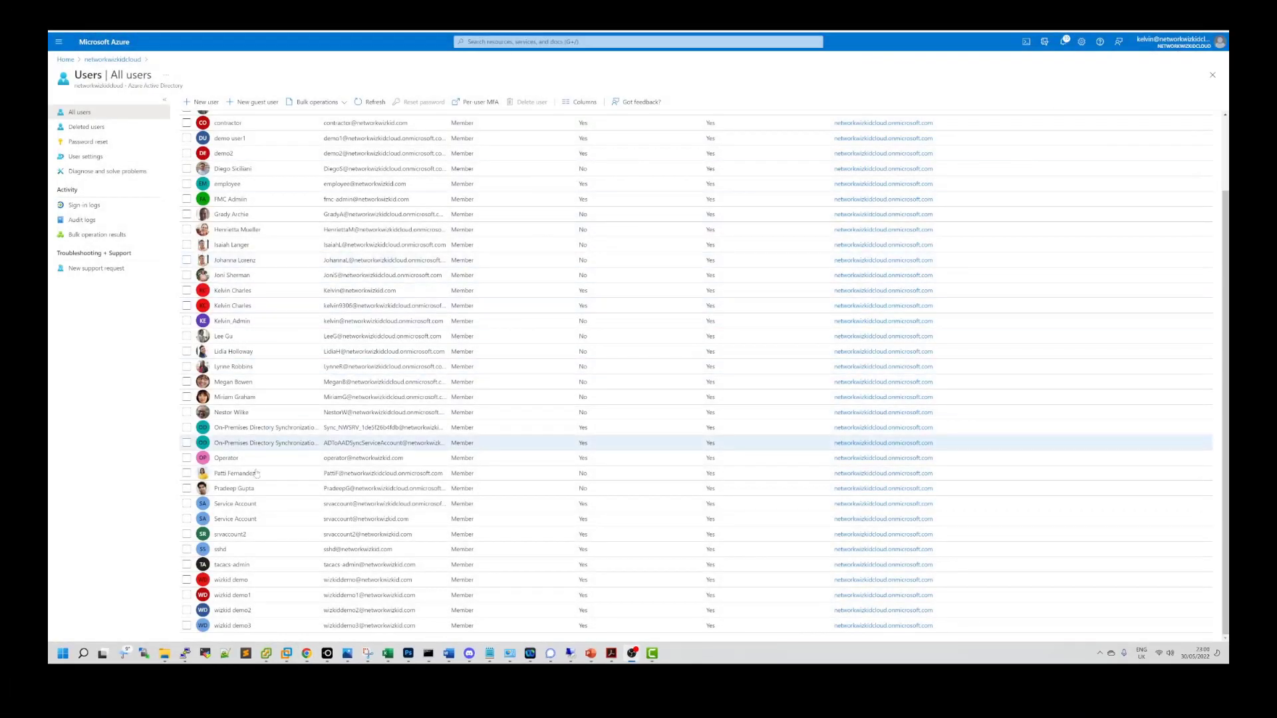
Step: Switch to Microsoft Azure and open the profile of the Service Account user on the networkwizkid.com domain
left_click(247, 520)
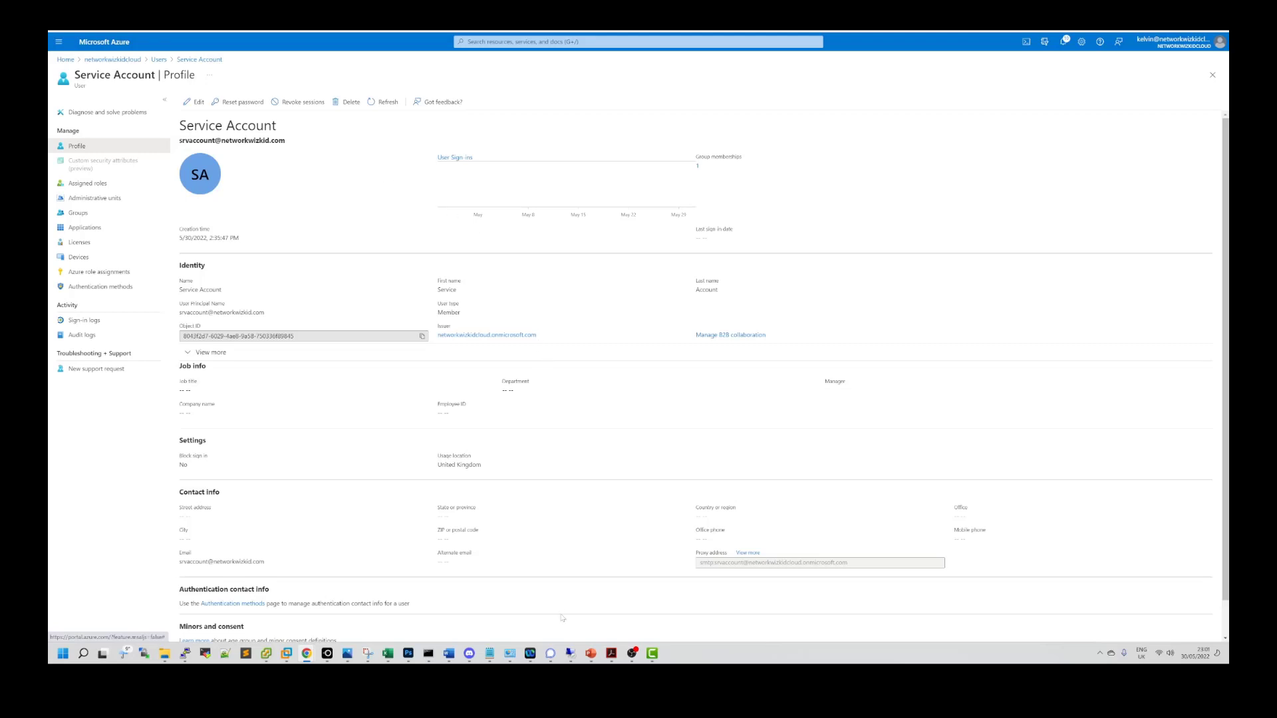
Step: Switch to the Windows server's Active Directory Users and Computers and open the properties of the Service Account user
mouse_move(570, 653)
left_click(618, 609)
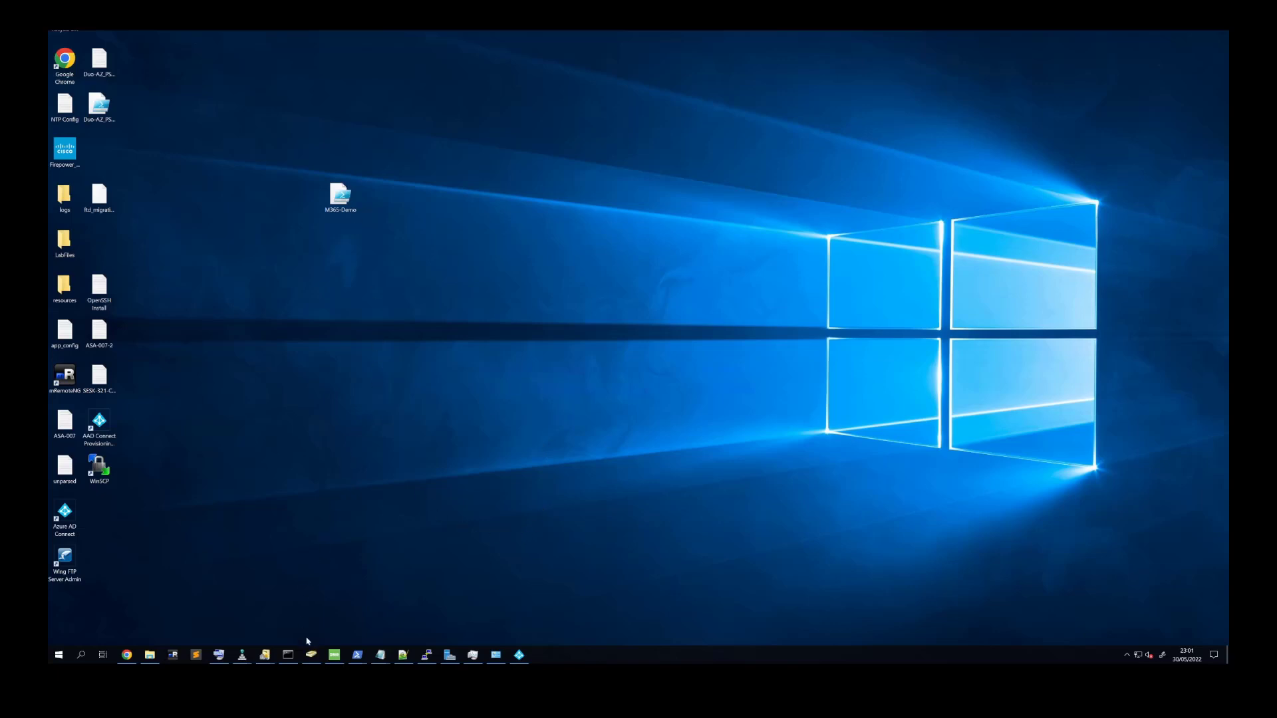
left_click(311, 655)
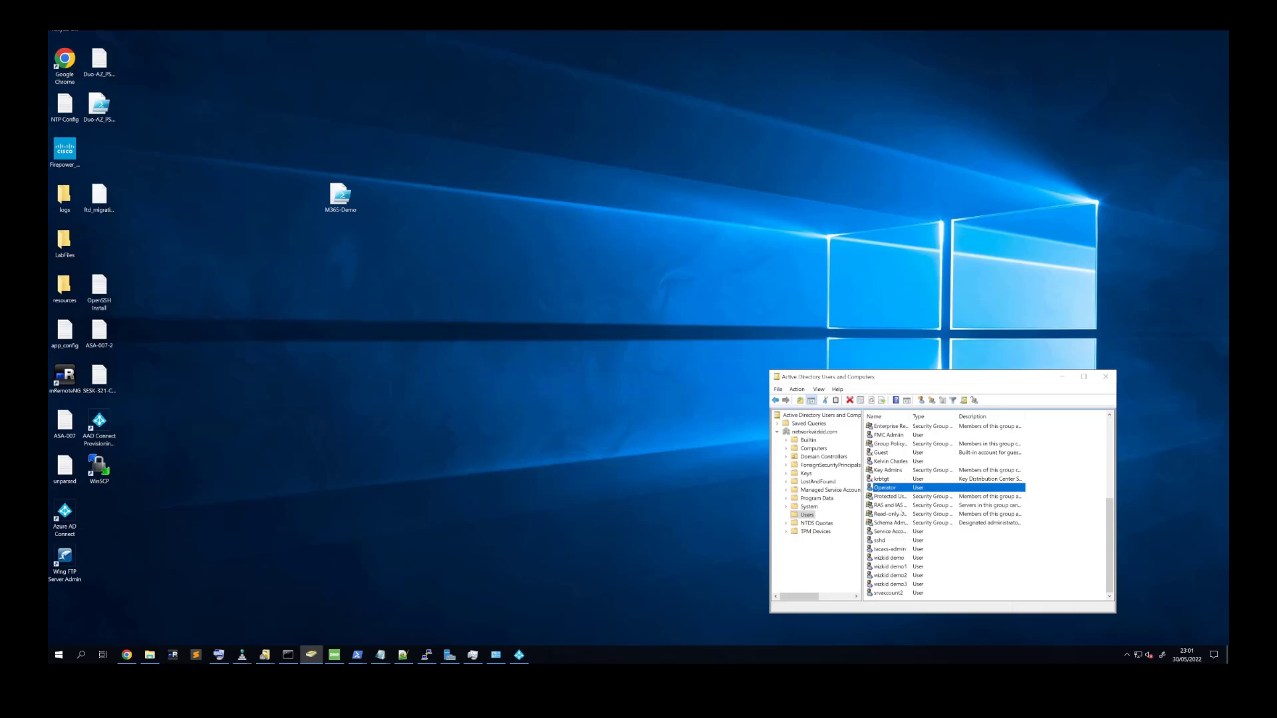
left_click(896, 532)
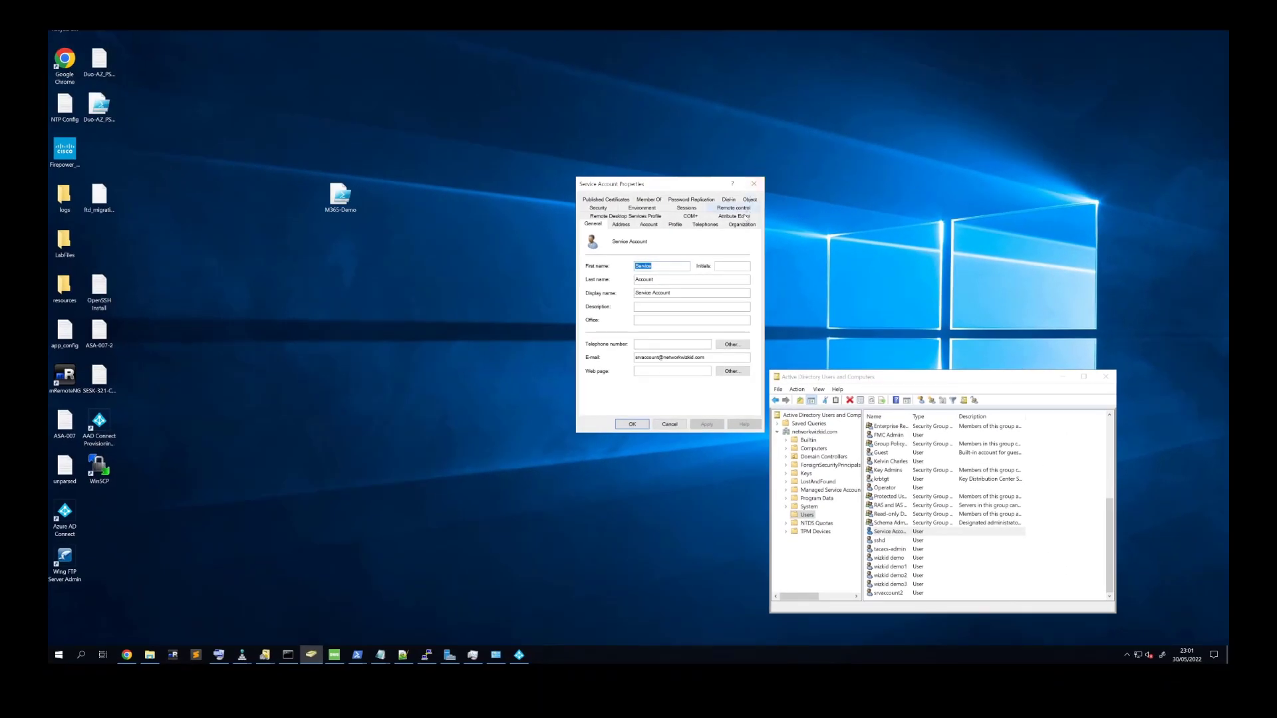
Step: Check the mS-DS-ConsistencyGuid attribute of Service Account, widening the attribute name column, and close the properties without changes
left_click(740, 217)
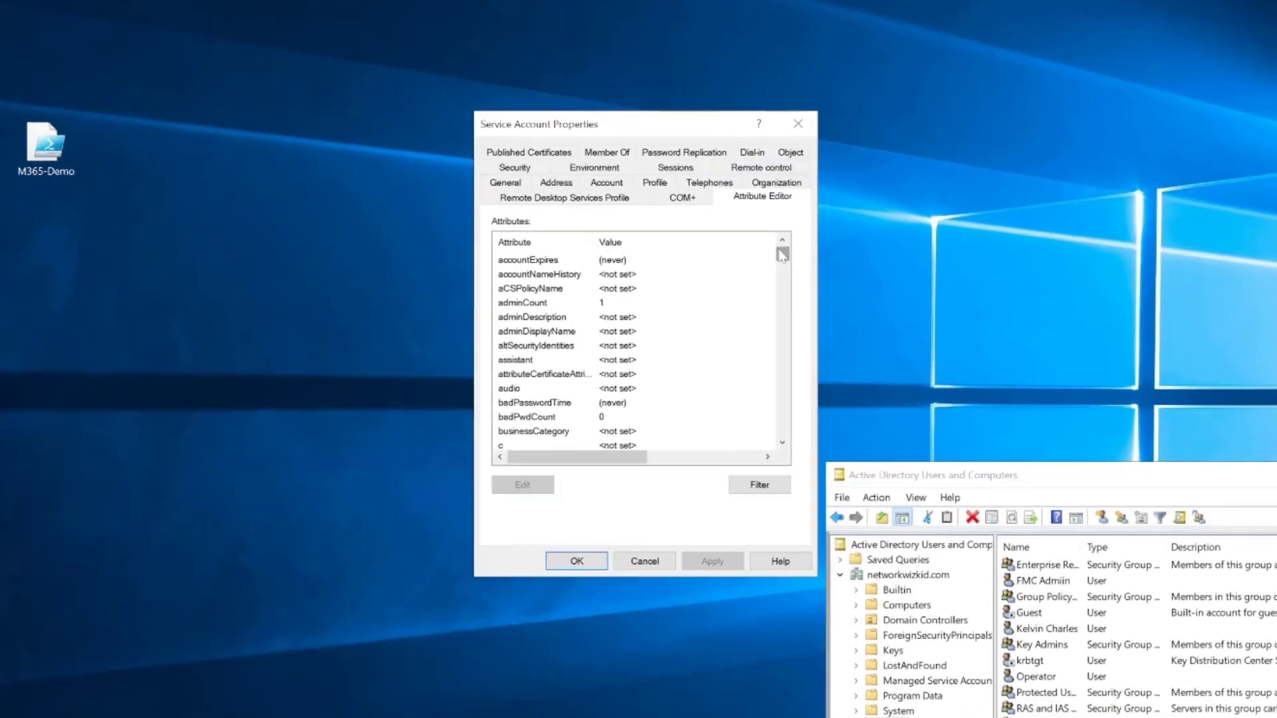
left_click_drag(745, 255, 814, 341)
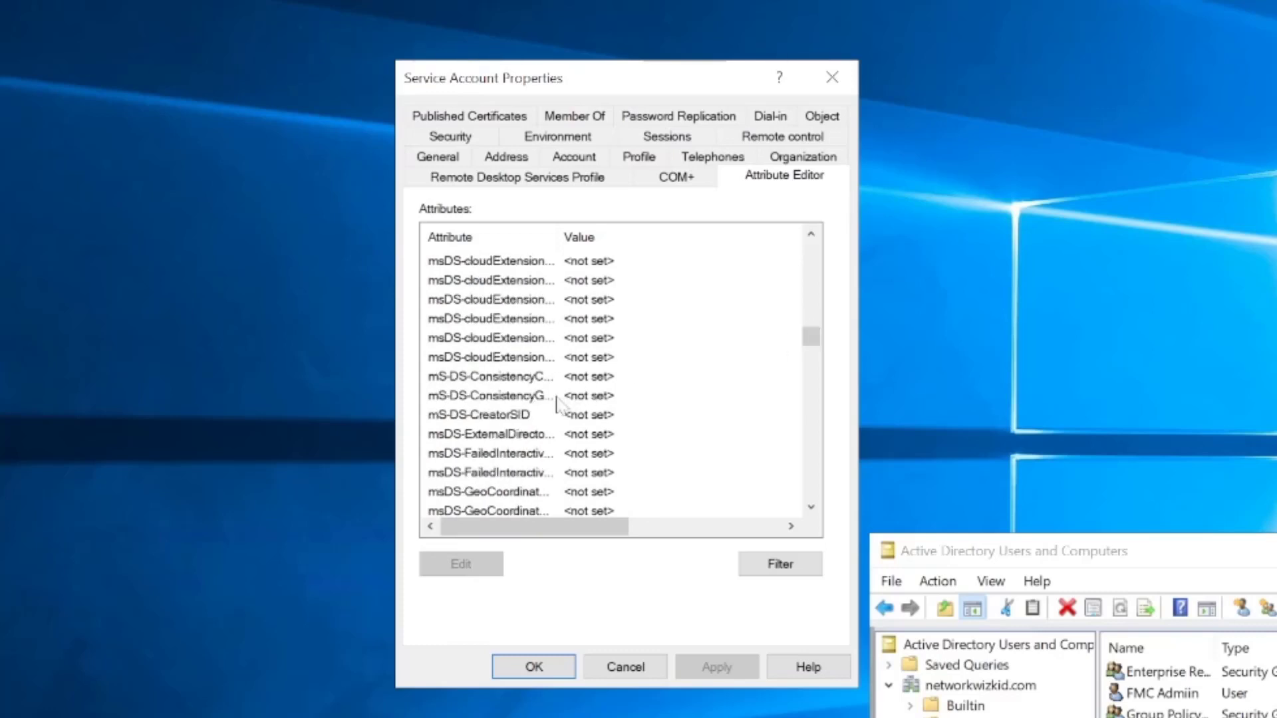
left_click_drag(556, 237, 625, 239)
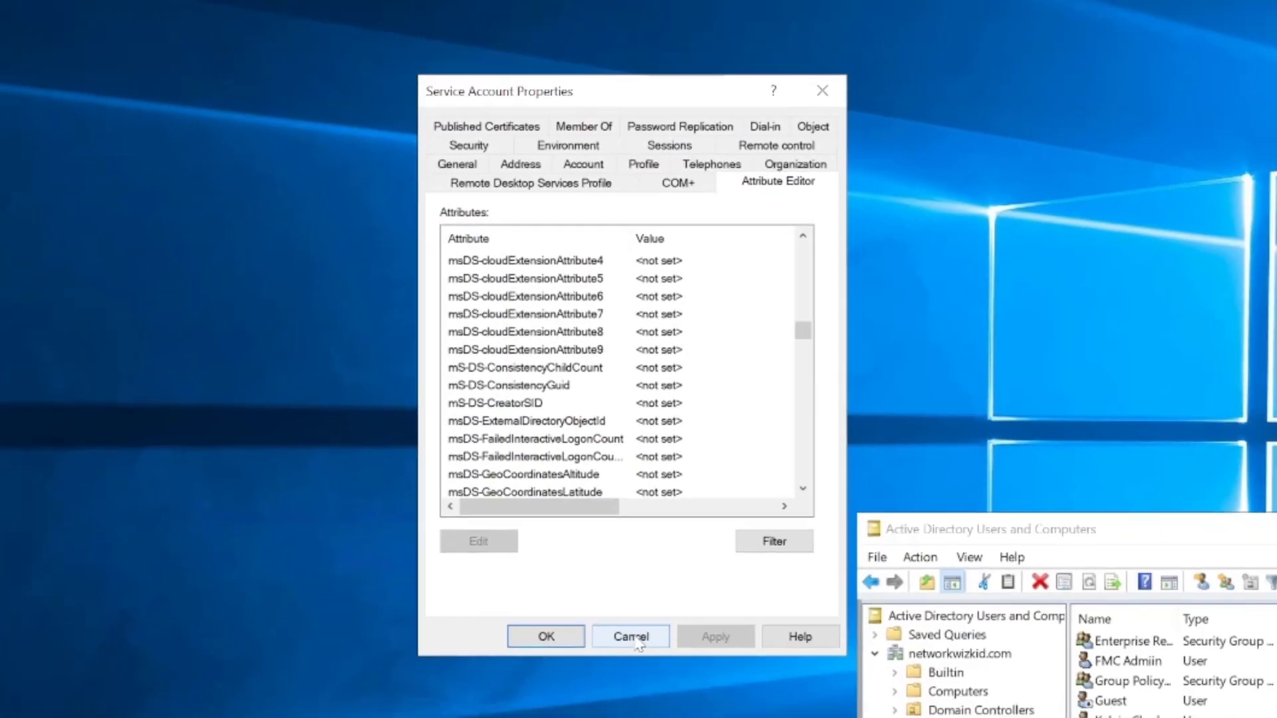
left_click(626, 667)
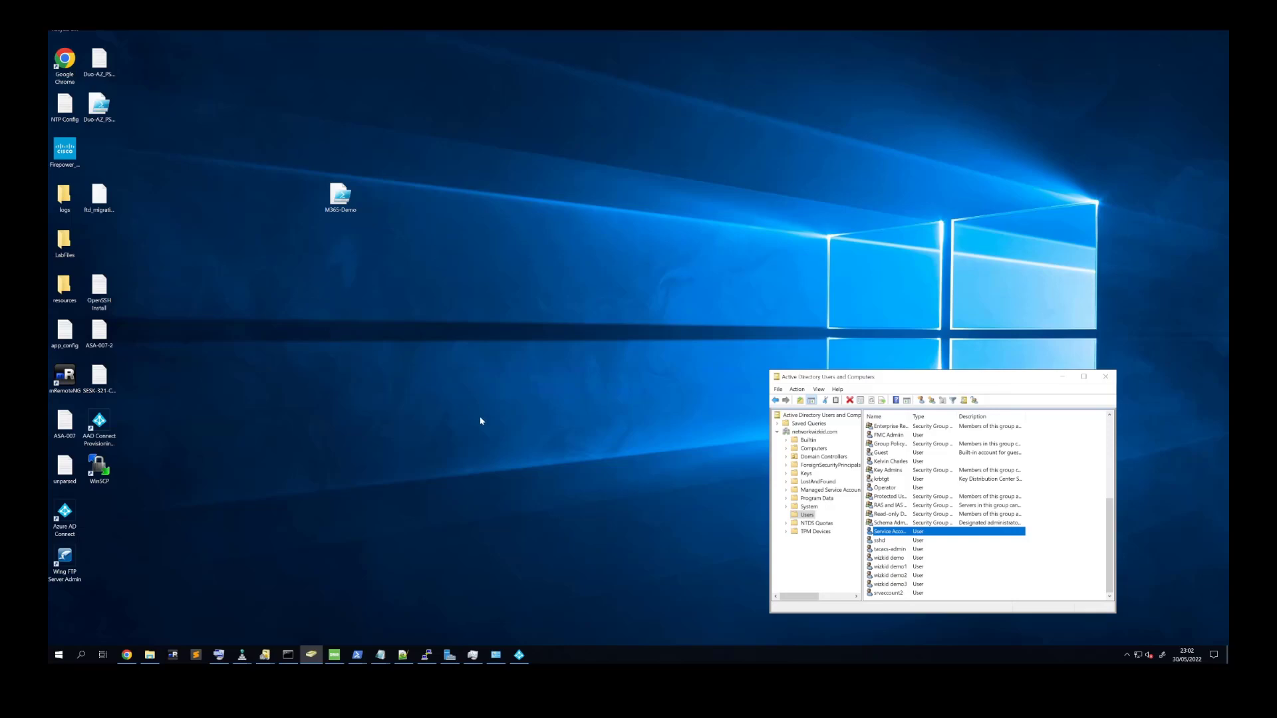
Step: Switch to Synchronization Service Manager and review the problem runs, ending on the networkwizkid.com export started 30/05/2022 22:37:26
left_click(518, 654)
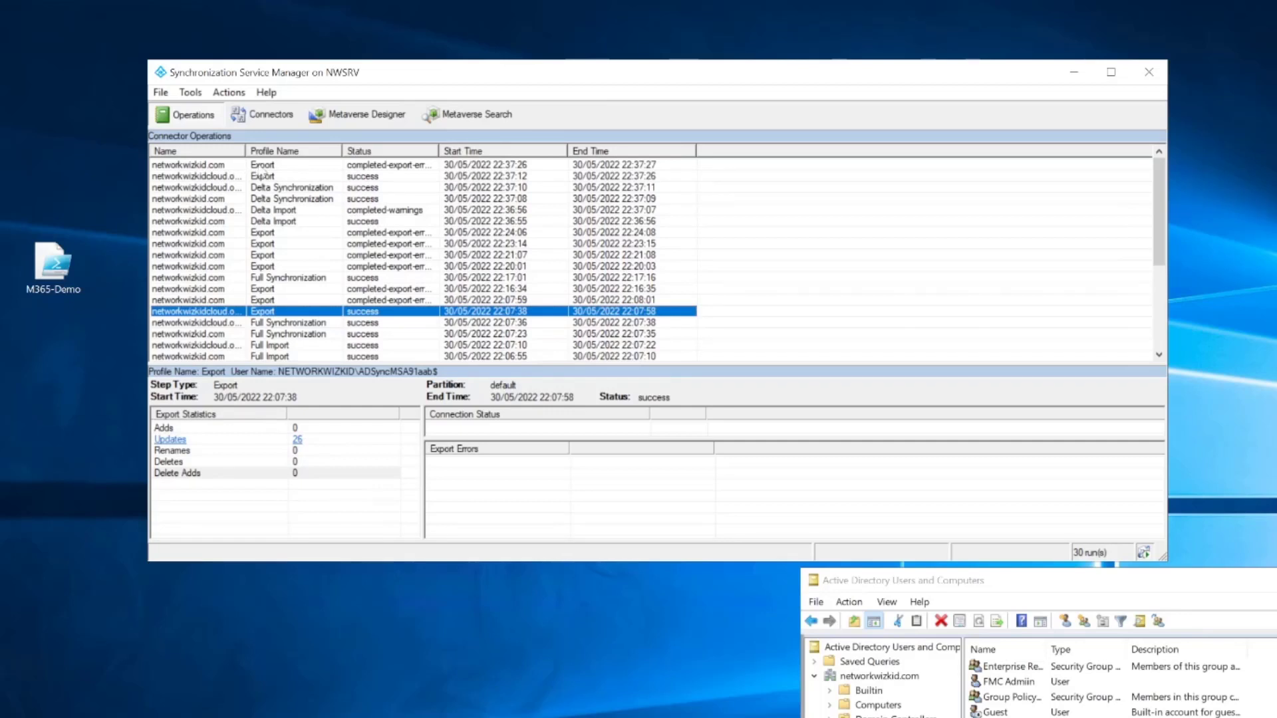
left_click(263, 167)
left_click(389, 212)
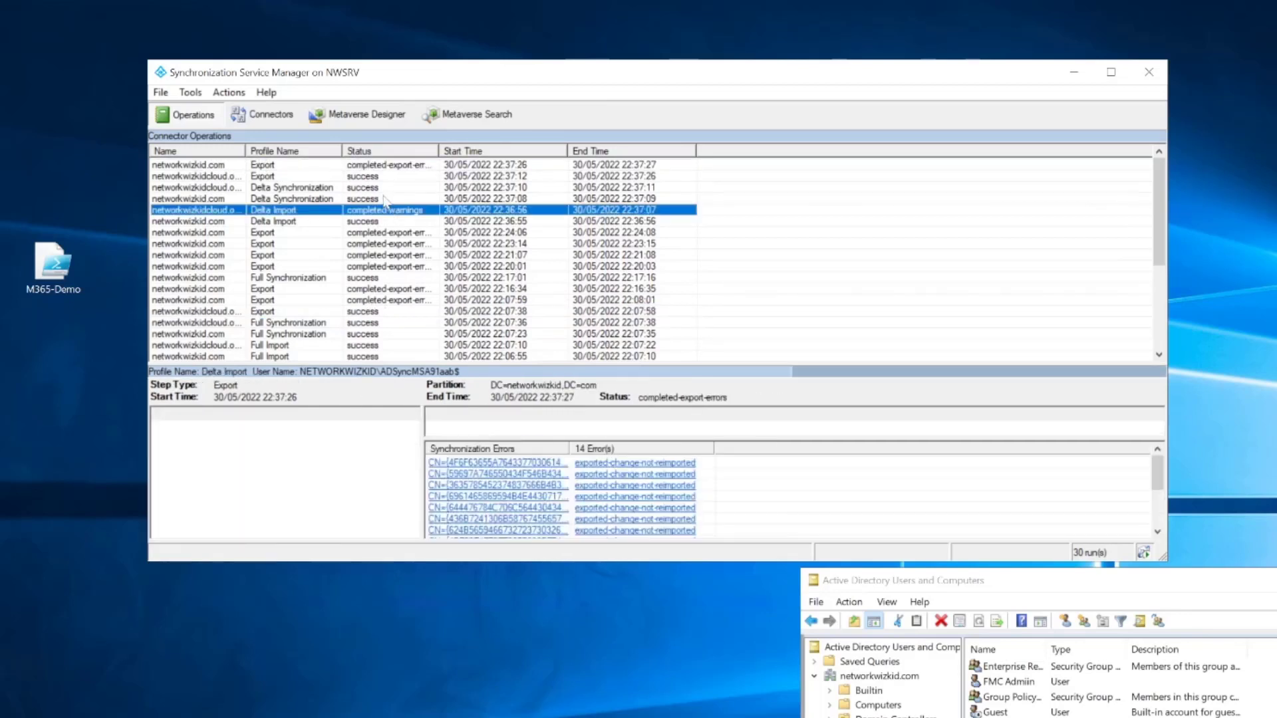
left_click(427, 234)
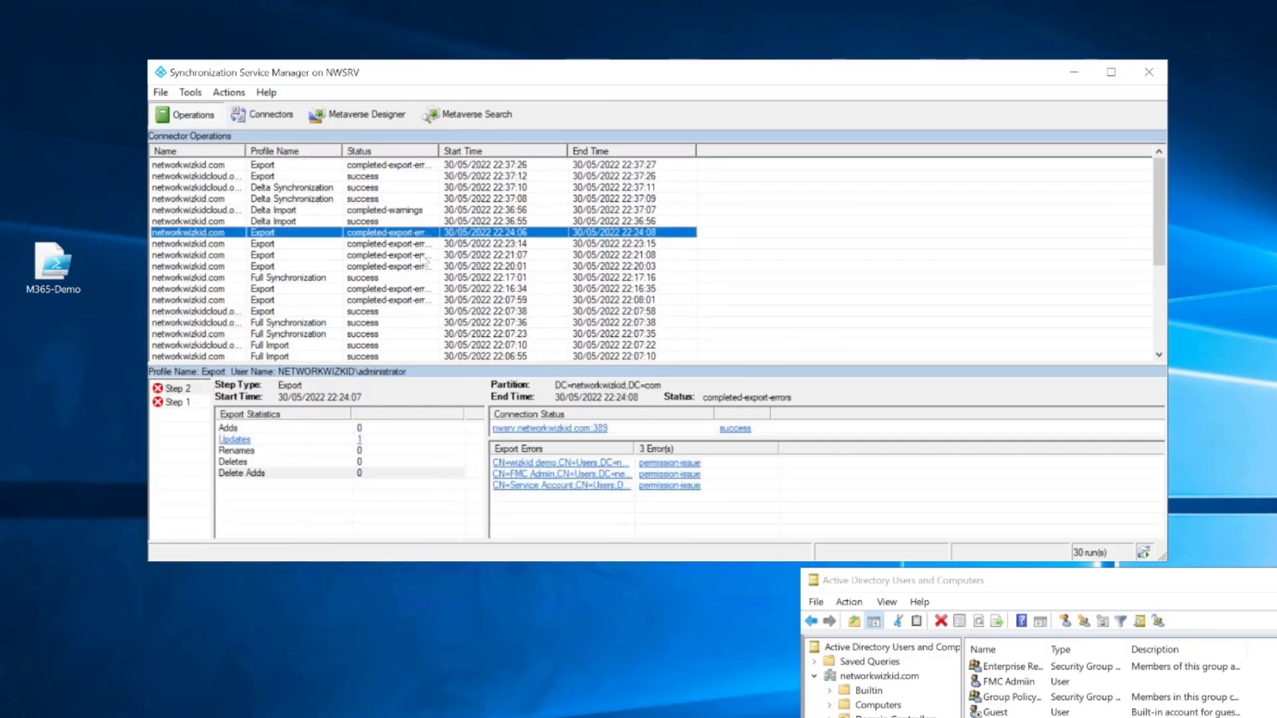
left_click(411, 166)
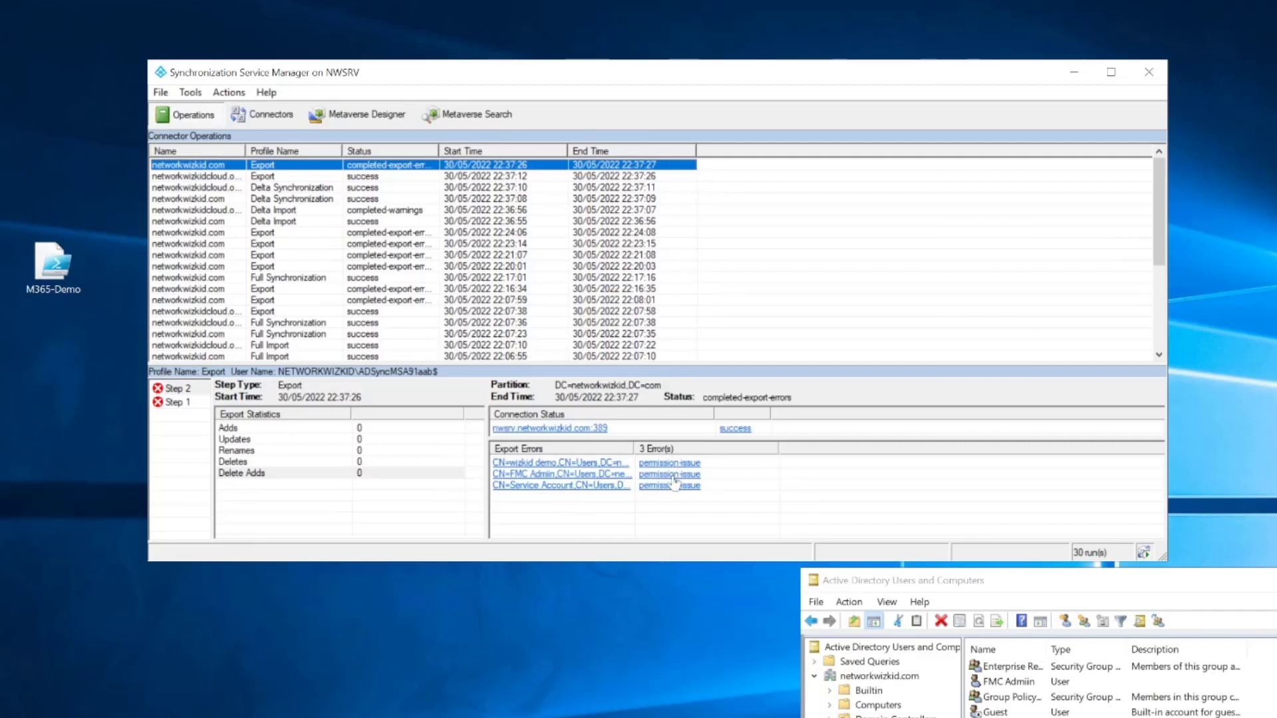
Step: Open the Service Account entry under the export errors and compare its mS-DS-ConsistencyGuid and objectGUID values in the pending export
double_click(573, 487)
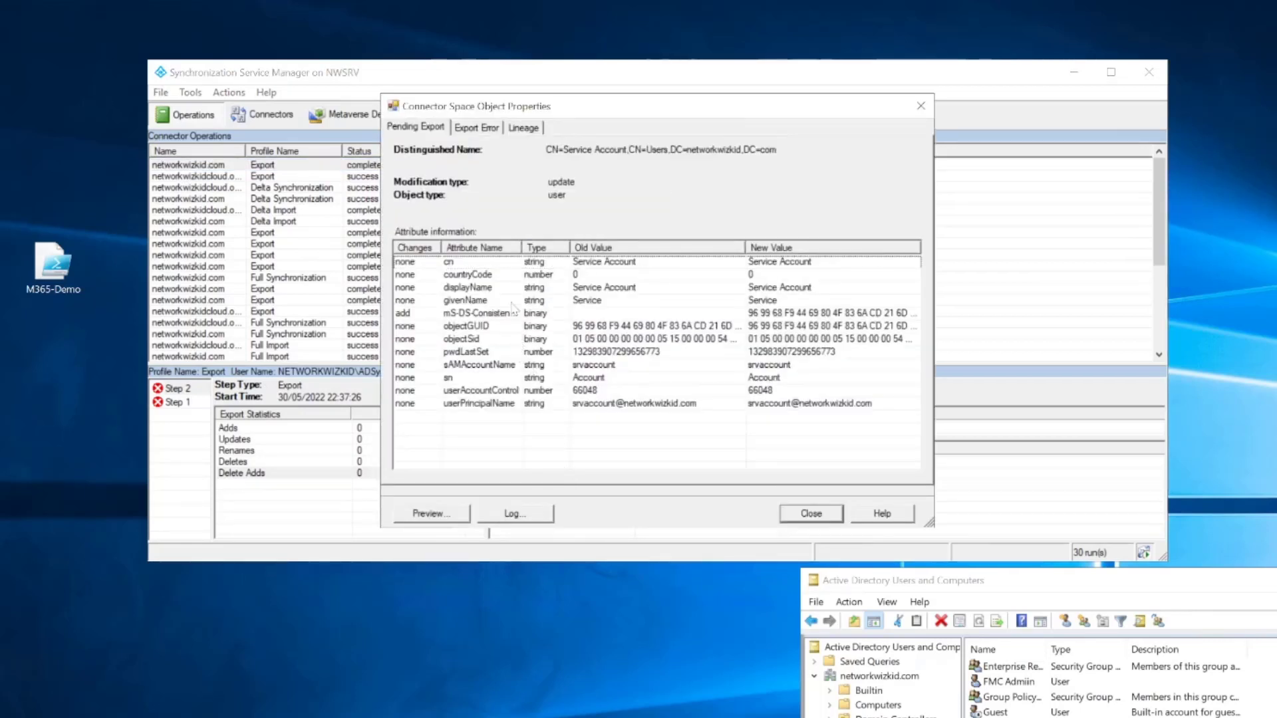
left_click(493, 315)
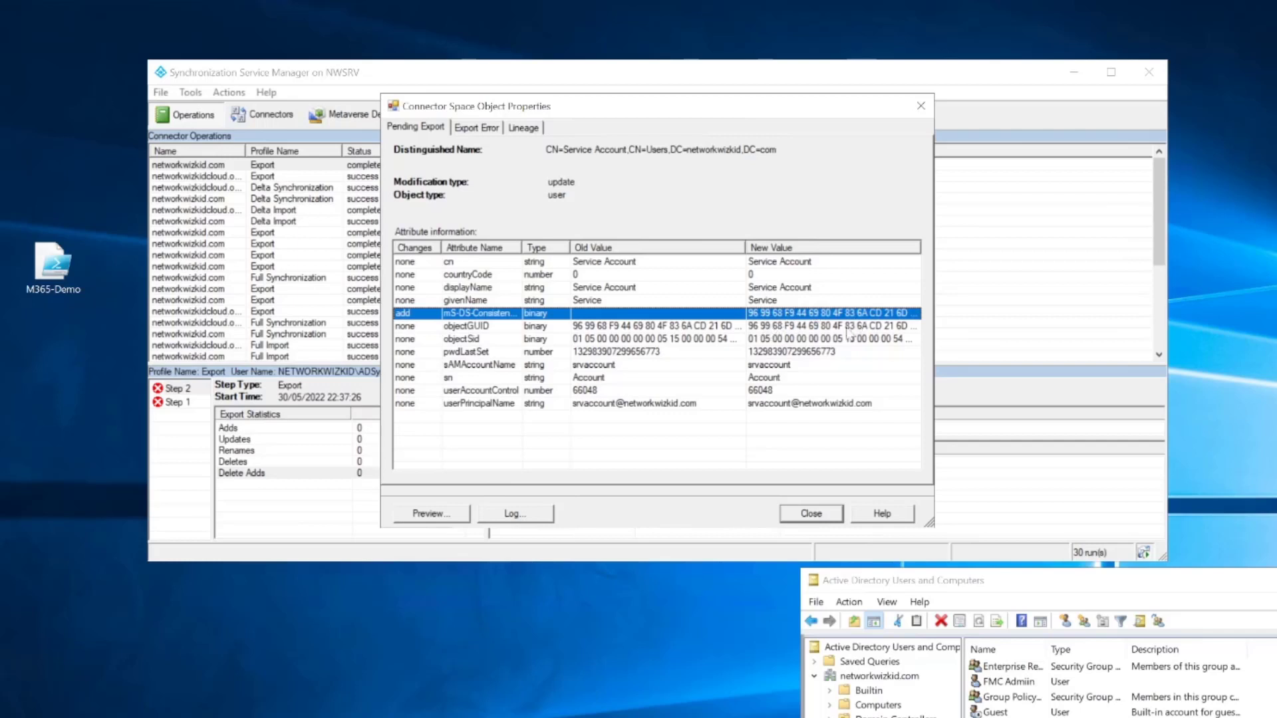
left_click(459, 326)
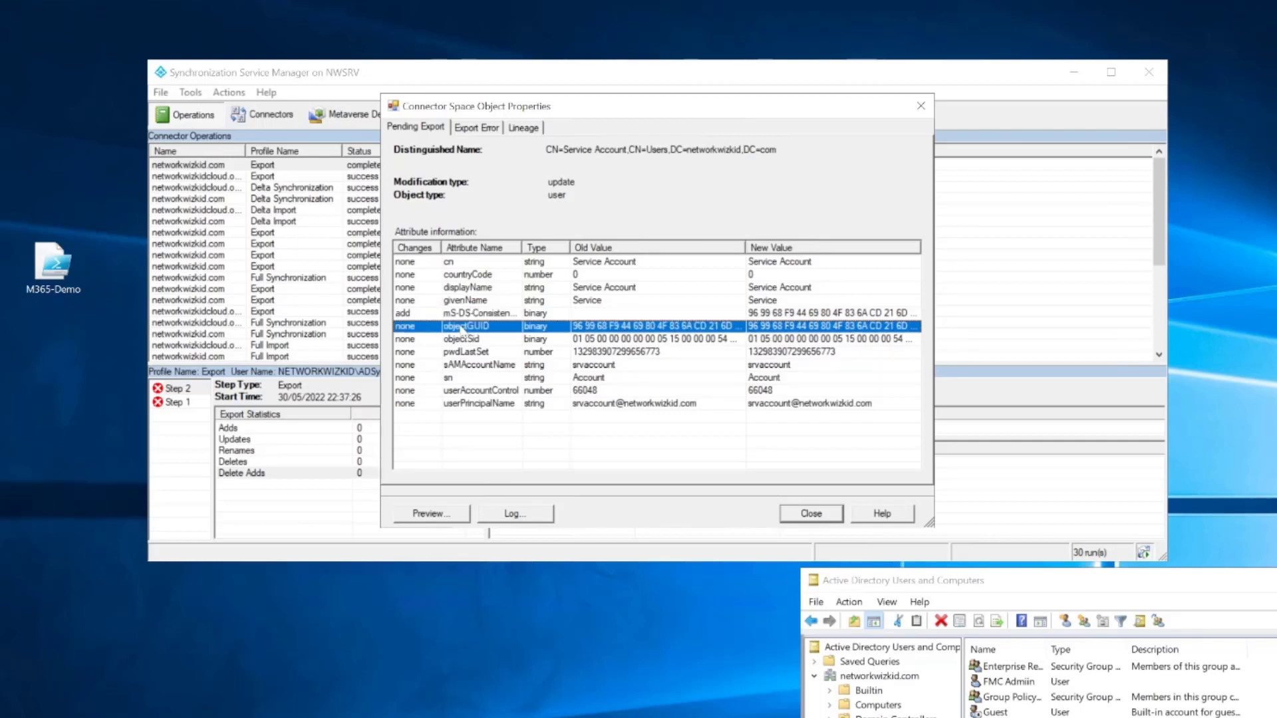
left_click(483, 316)
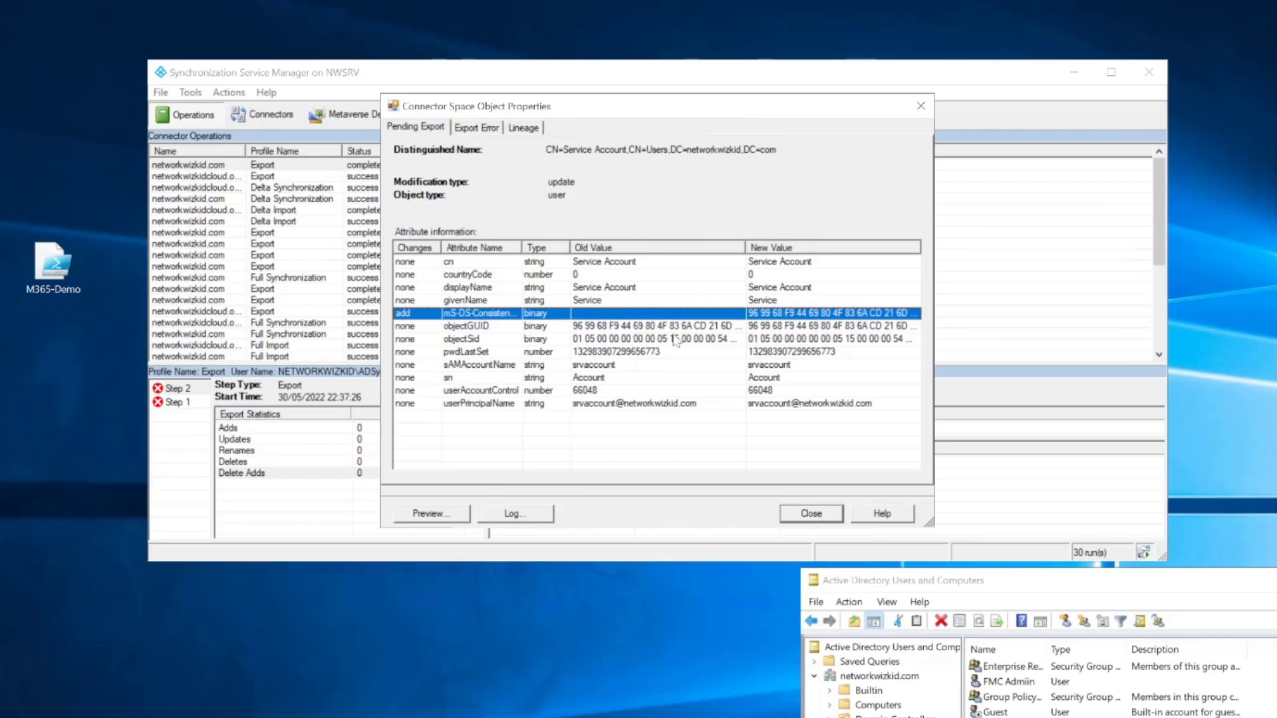
left_click(499, 328)
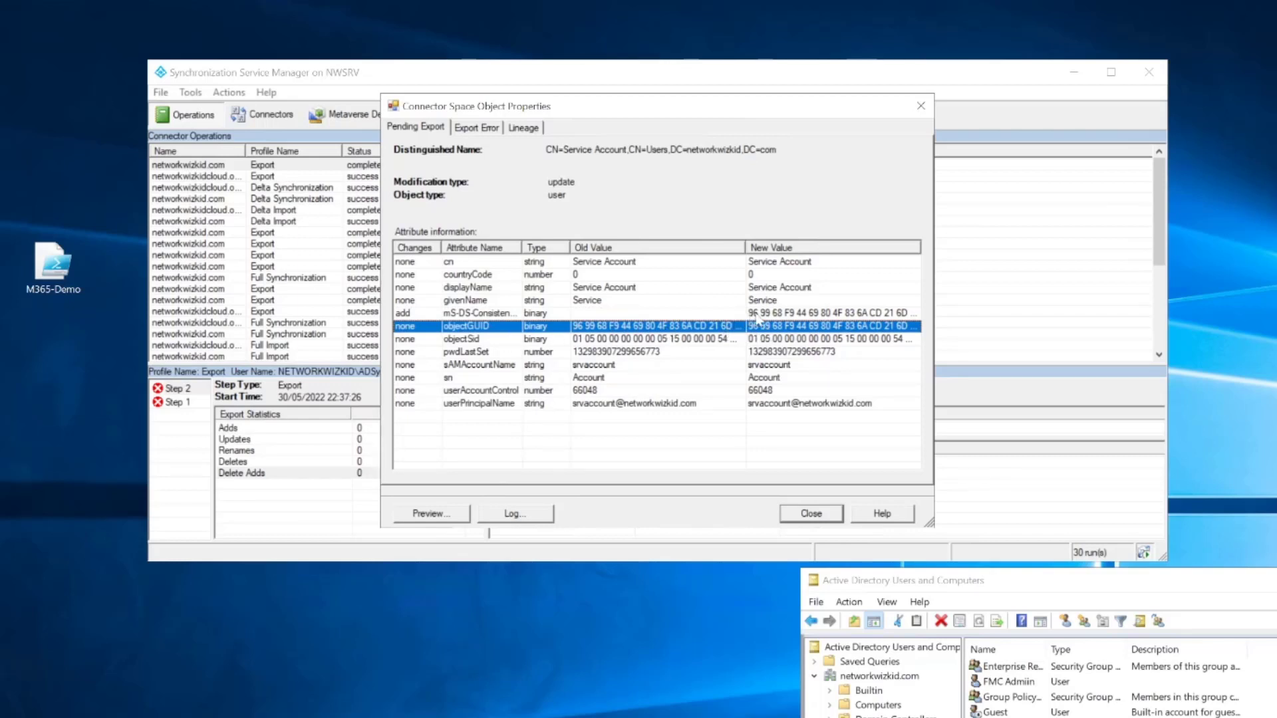
left_click(756, 316)
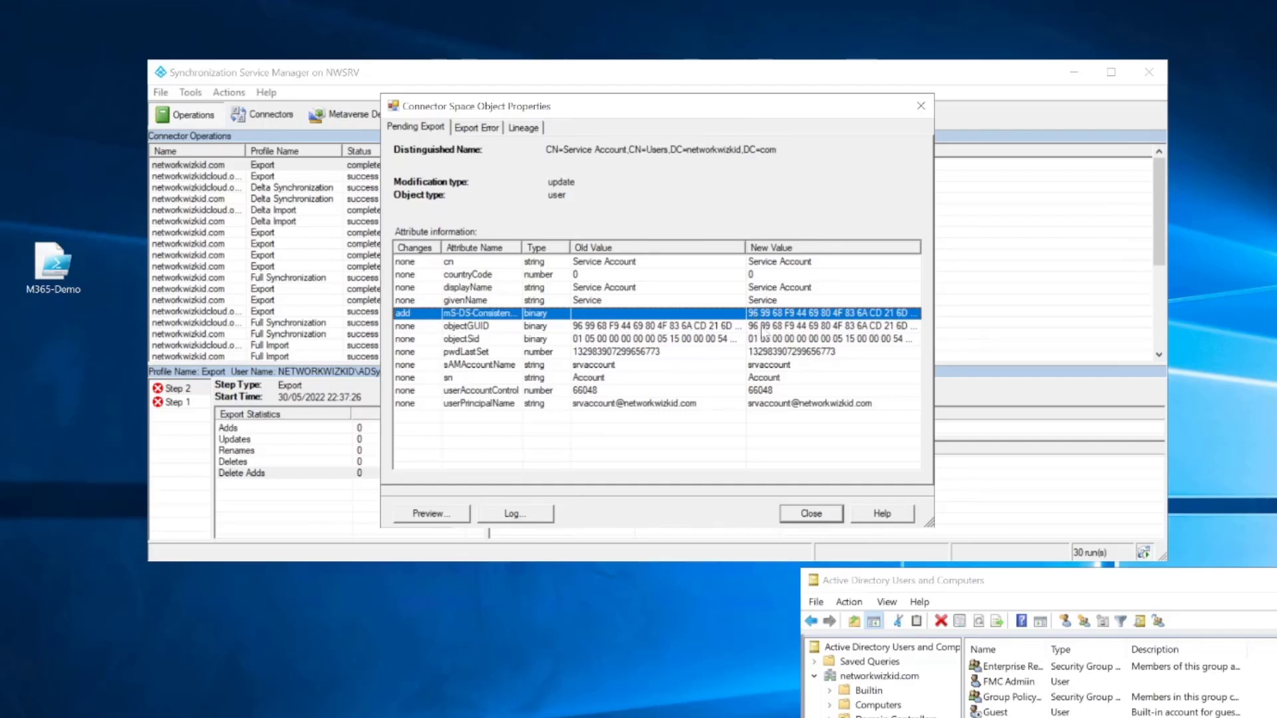
left_click(762, 329)
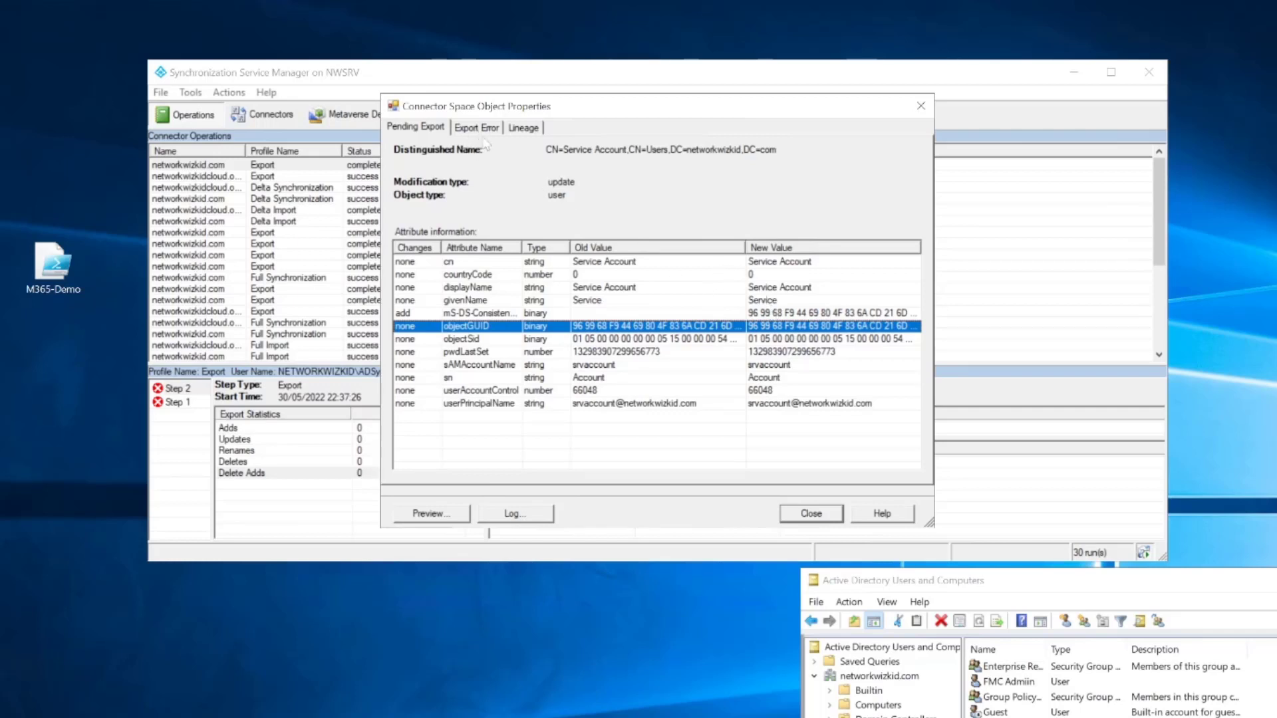
Step: Examine the export error details and the sync rule lineage of the Service Account object
left_click(482, 129)
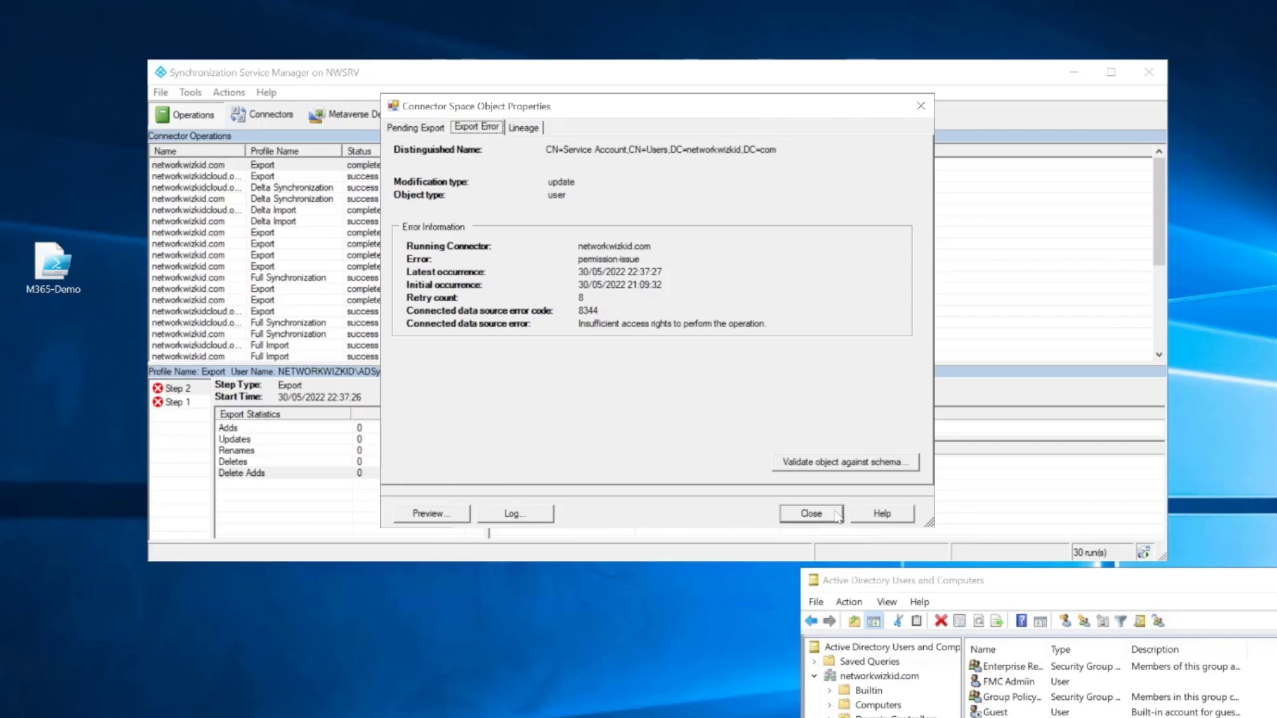
left_click(524, 127)
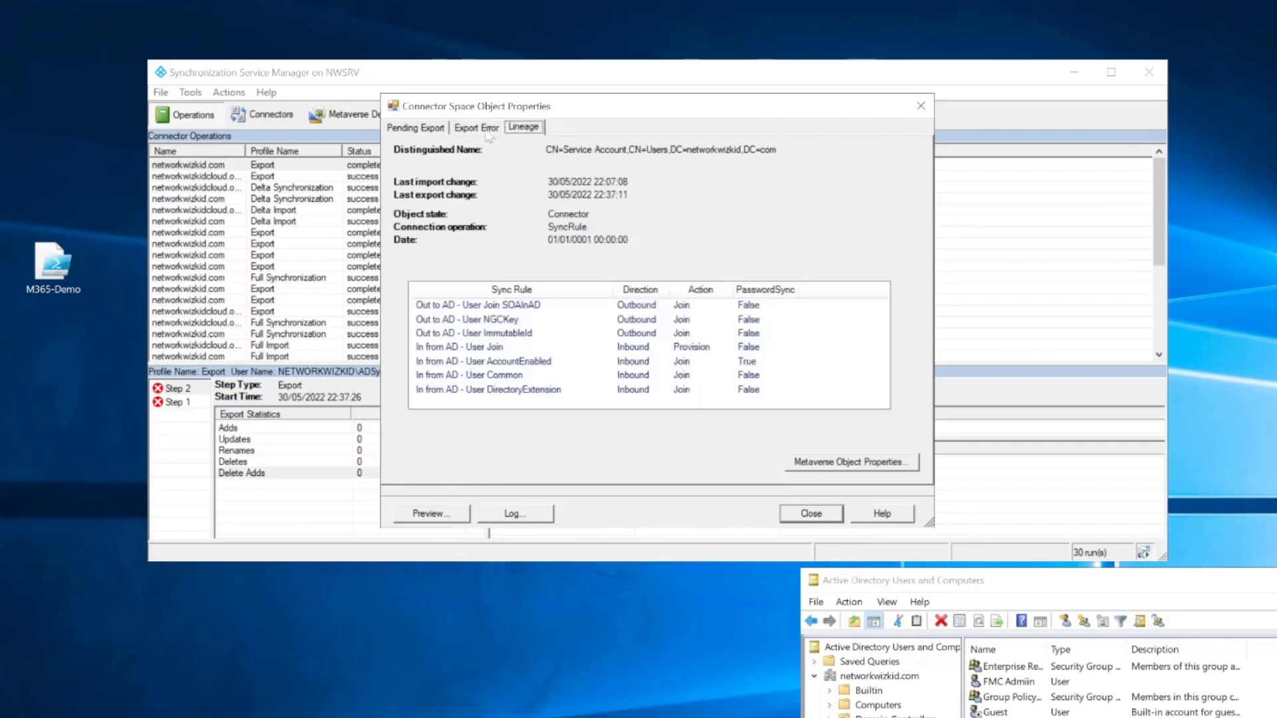
Step: Return to the pending export, review Everyone's permissions on the networkwizkid.com domain in Active Directory Users and Computers, and close its properties without changes
left_click(435, 131)
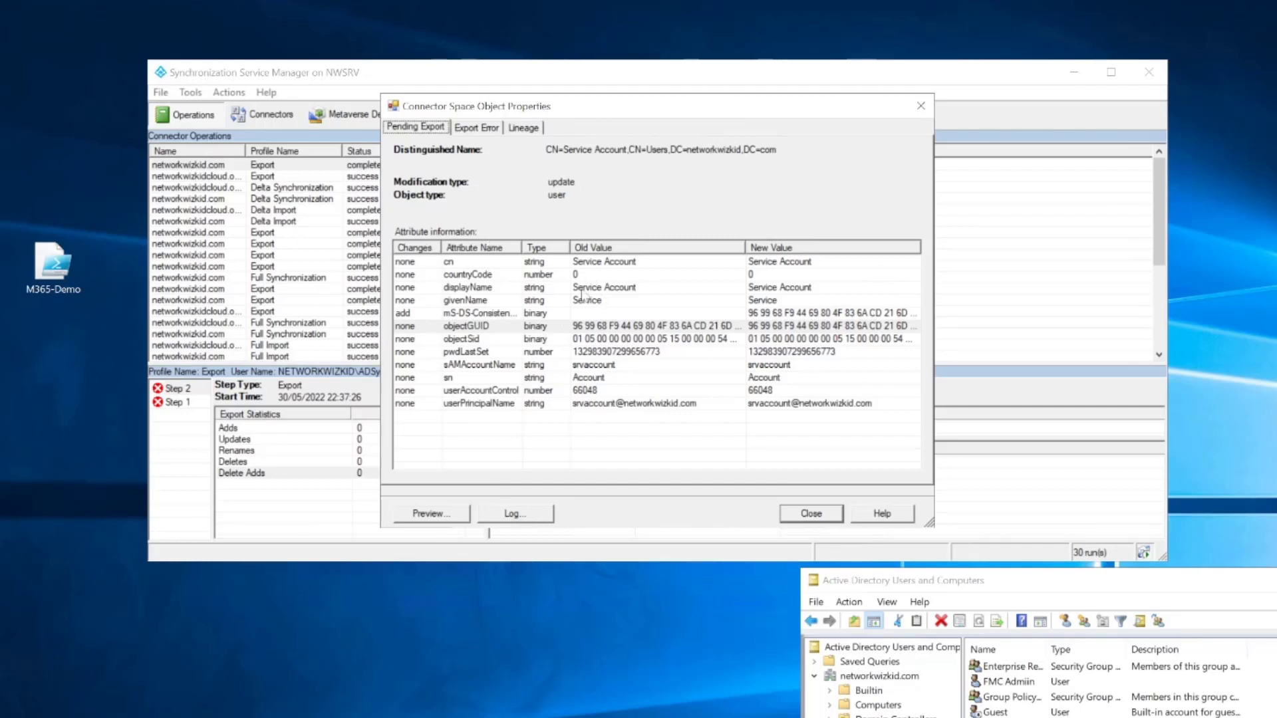
left_click(849, 675)
right_click(854, 677)
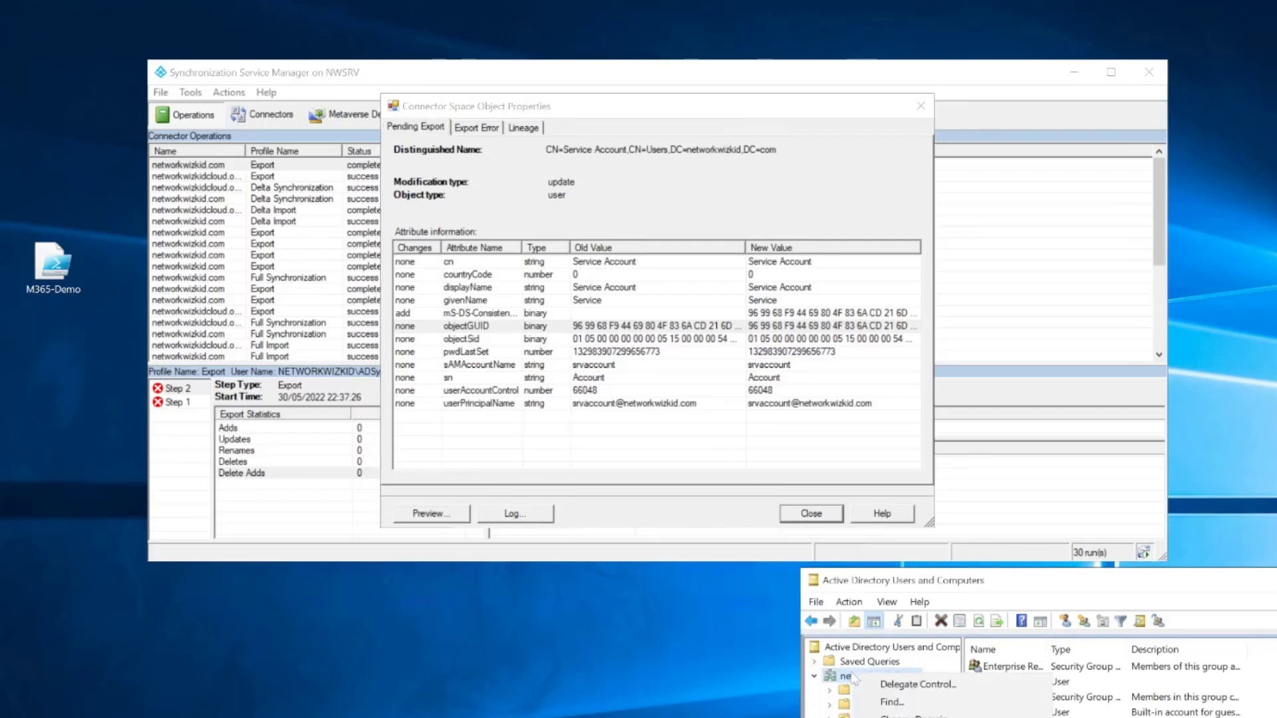
left_click(905, 717)
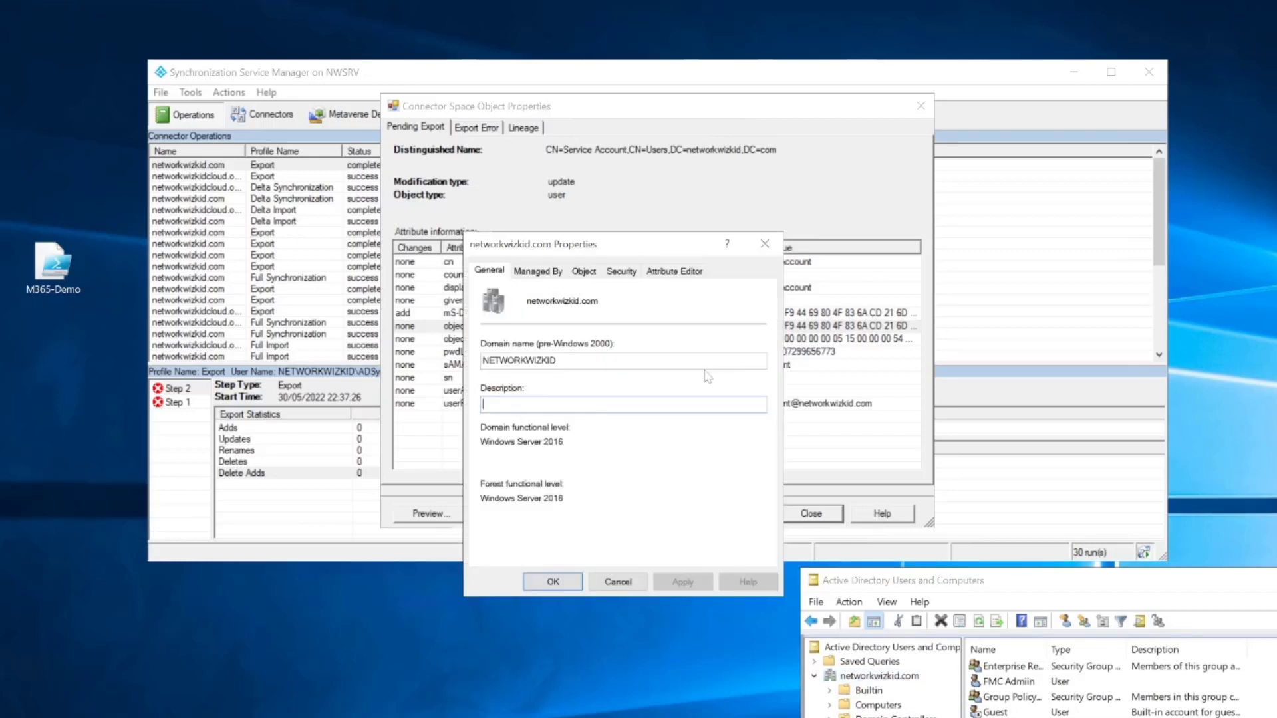
left_click(621, 269)
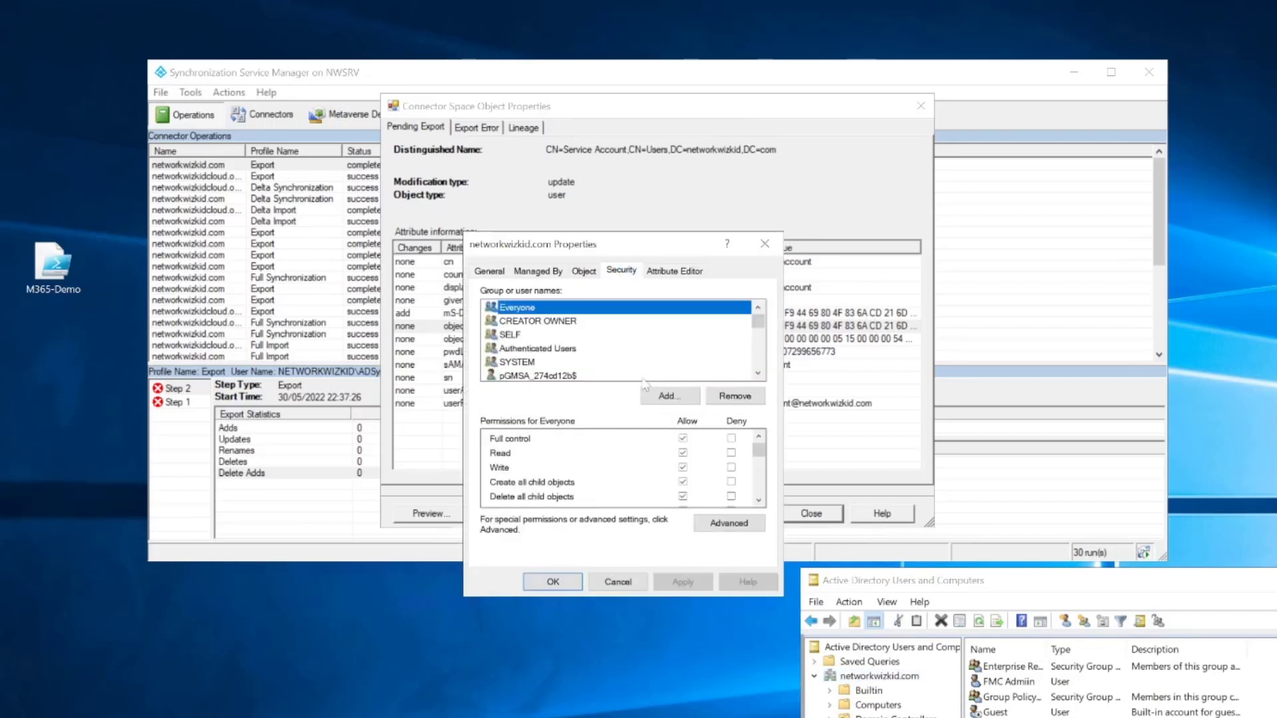
left_click_drag(758, 451, 759, 478)
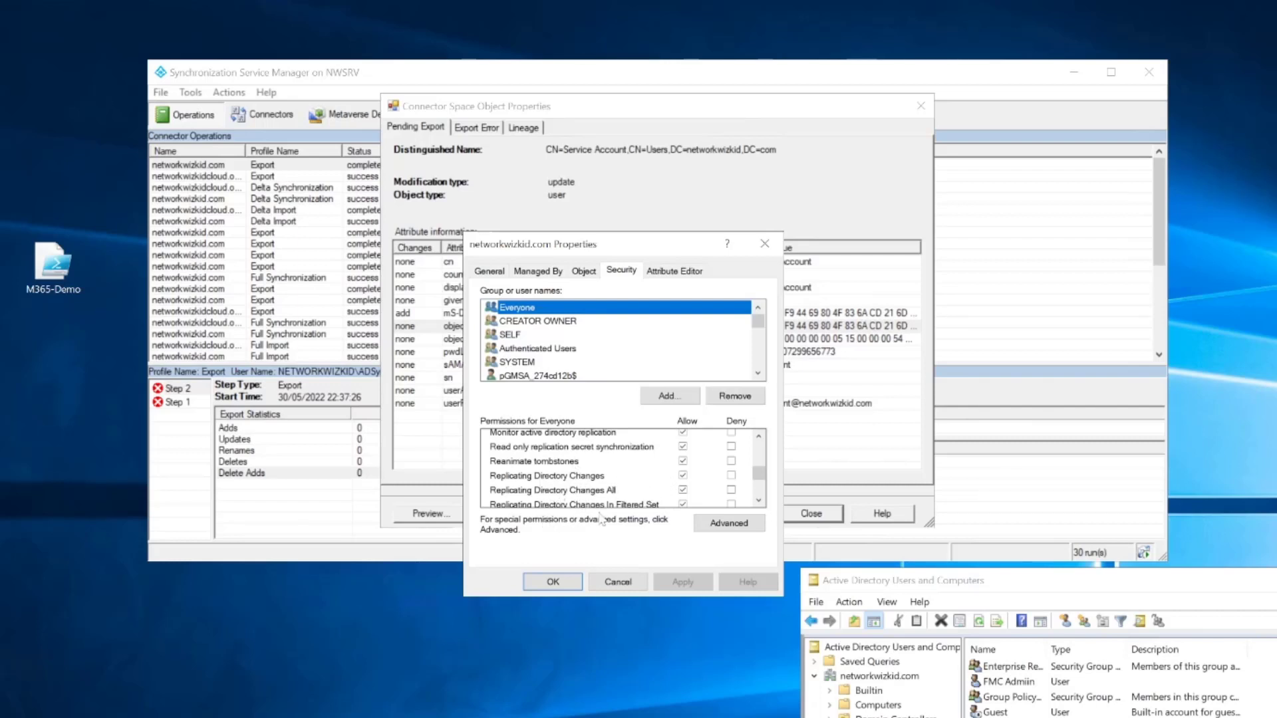
left_click(639, 582)
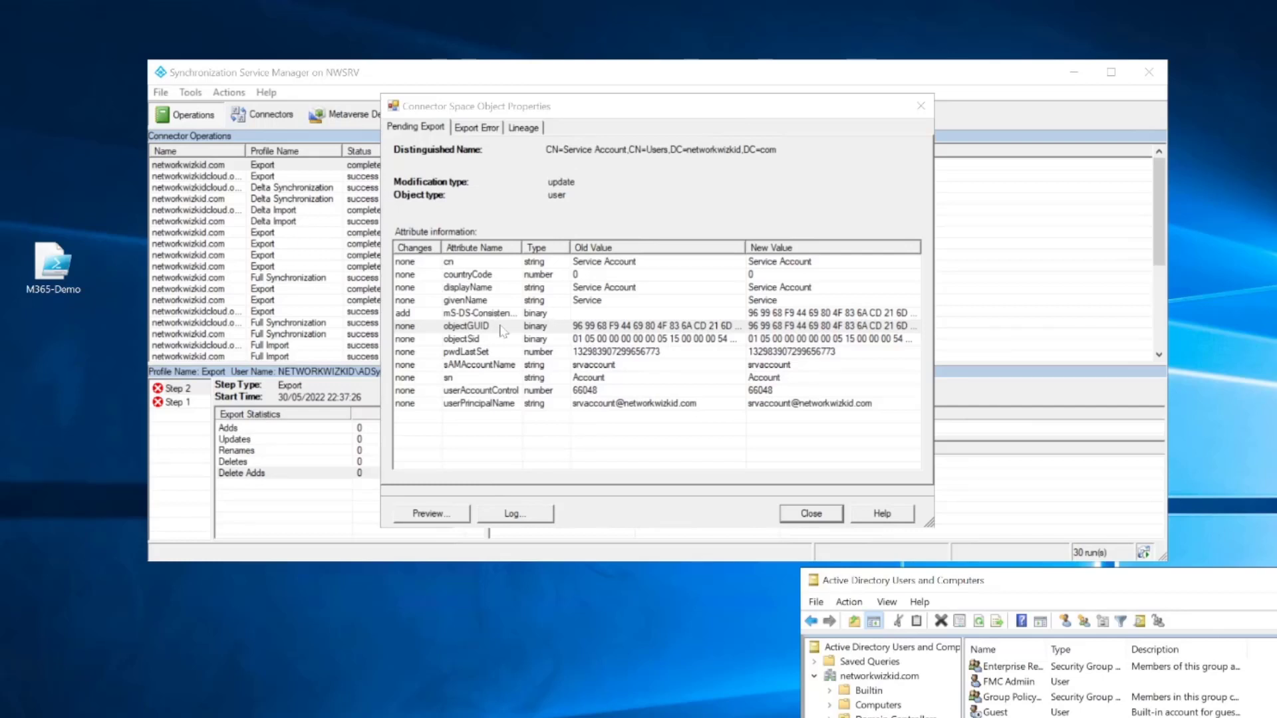
Step: Close the connector space object and open the security permissions of Service Account in Active Directory Users and Computers
left_click(810, 513)
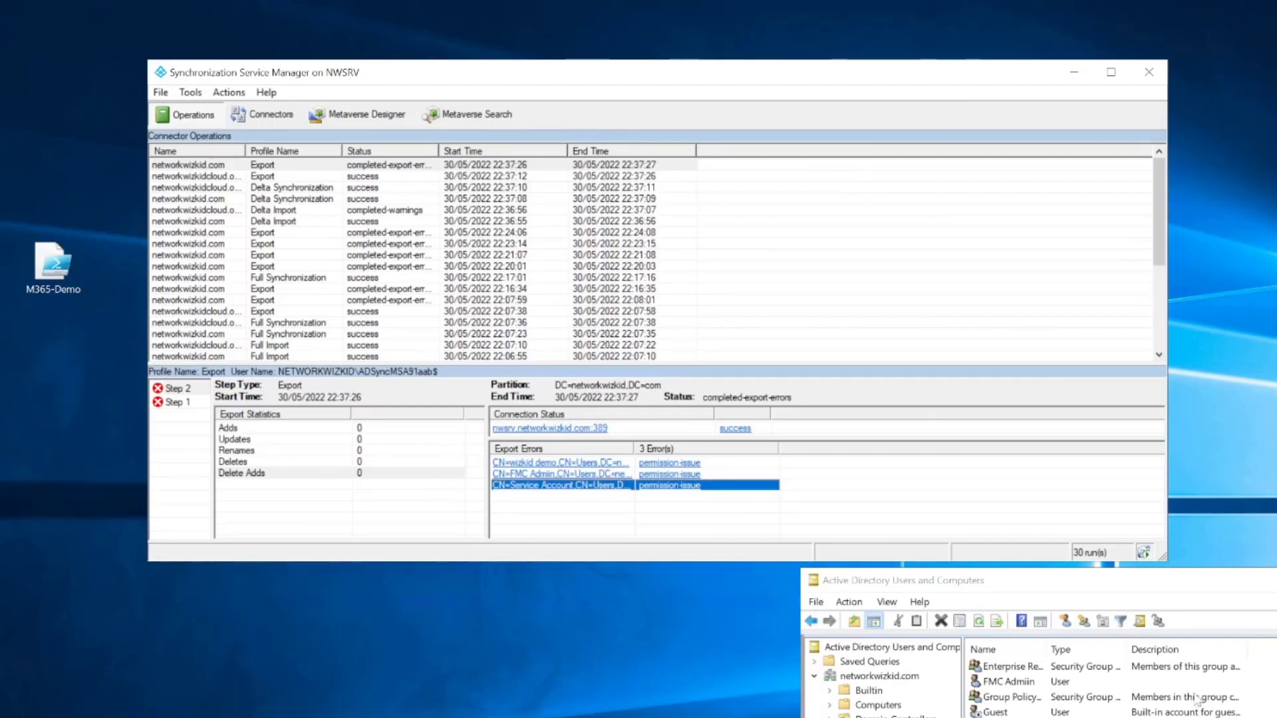
right_click(1015, 717)
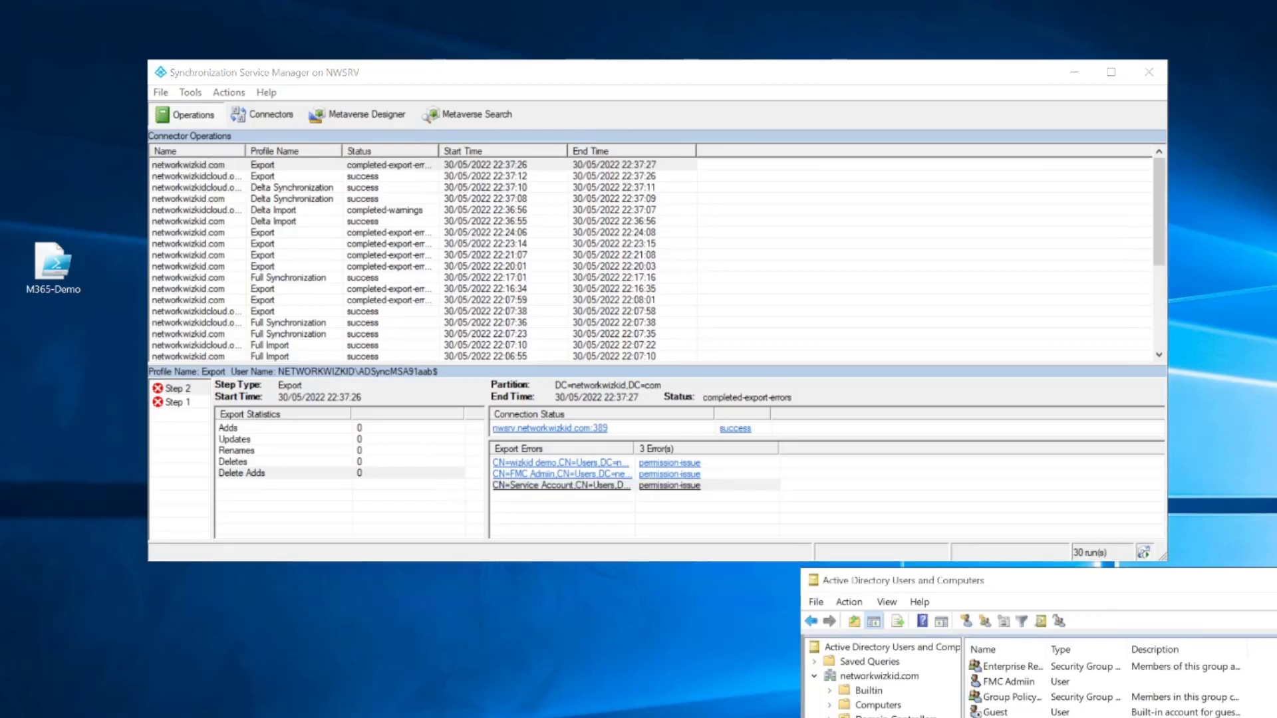
left_click(1060, 717)
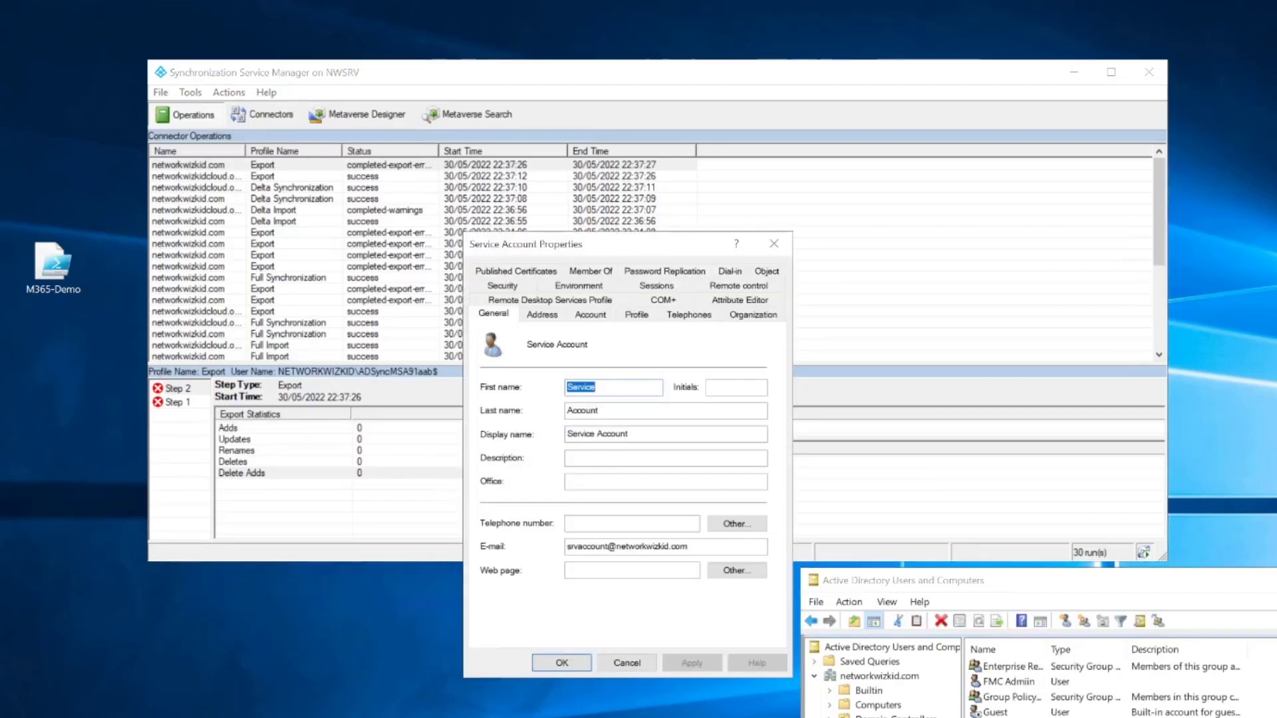
left_click(526, 286)
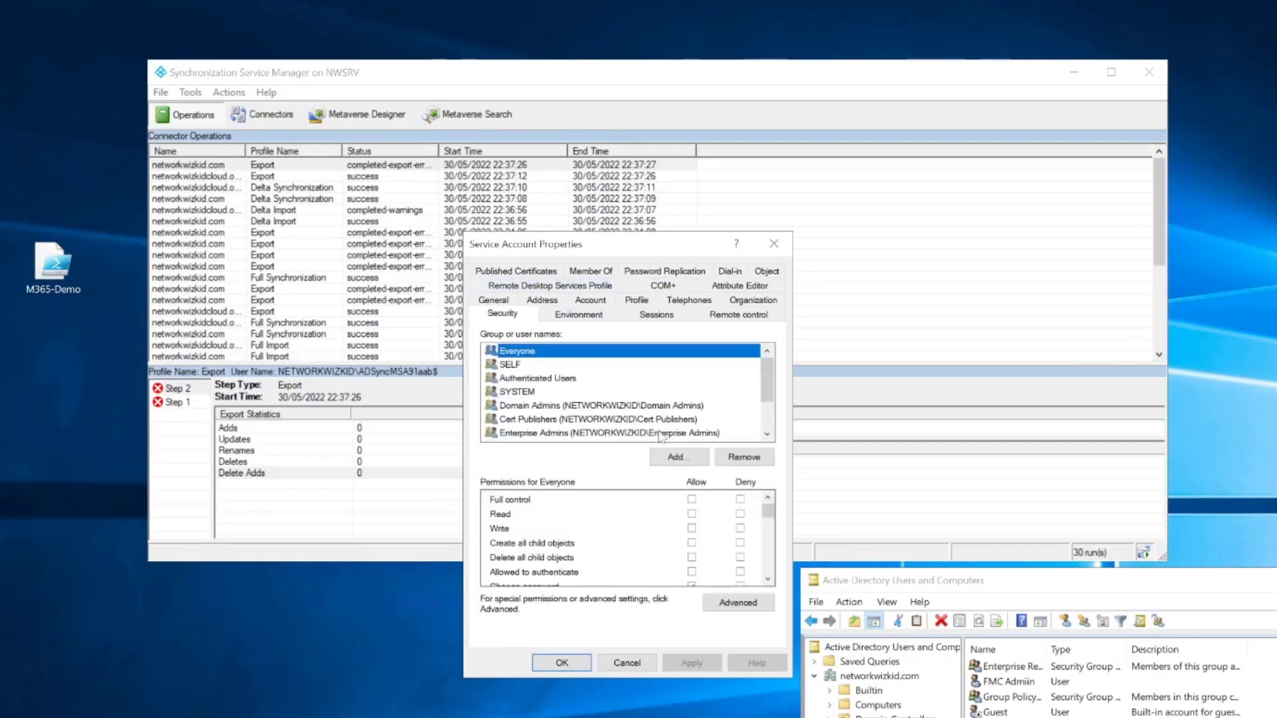
Step: Check the permissions listed for Everyone on Service Account, allow Full control, and save the change
scroll(693, 534, "down", 1)
scroll(693, 526, "down", 1)
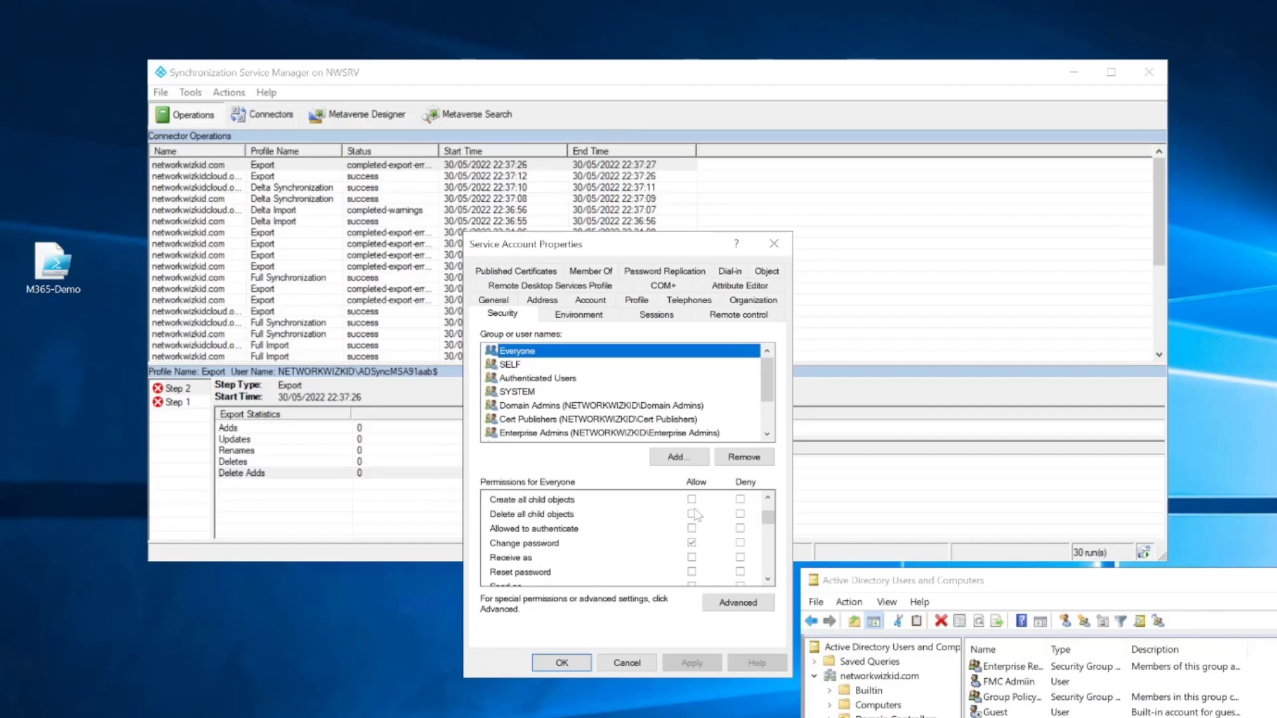
scroll(617, 548, "down", 7)
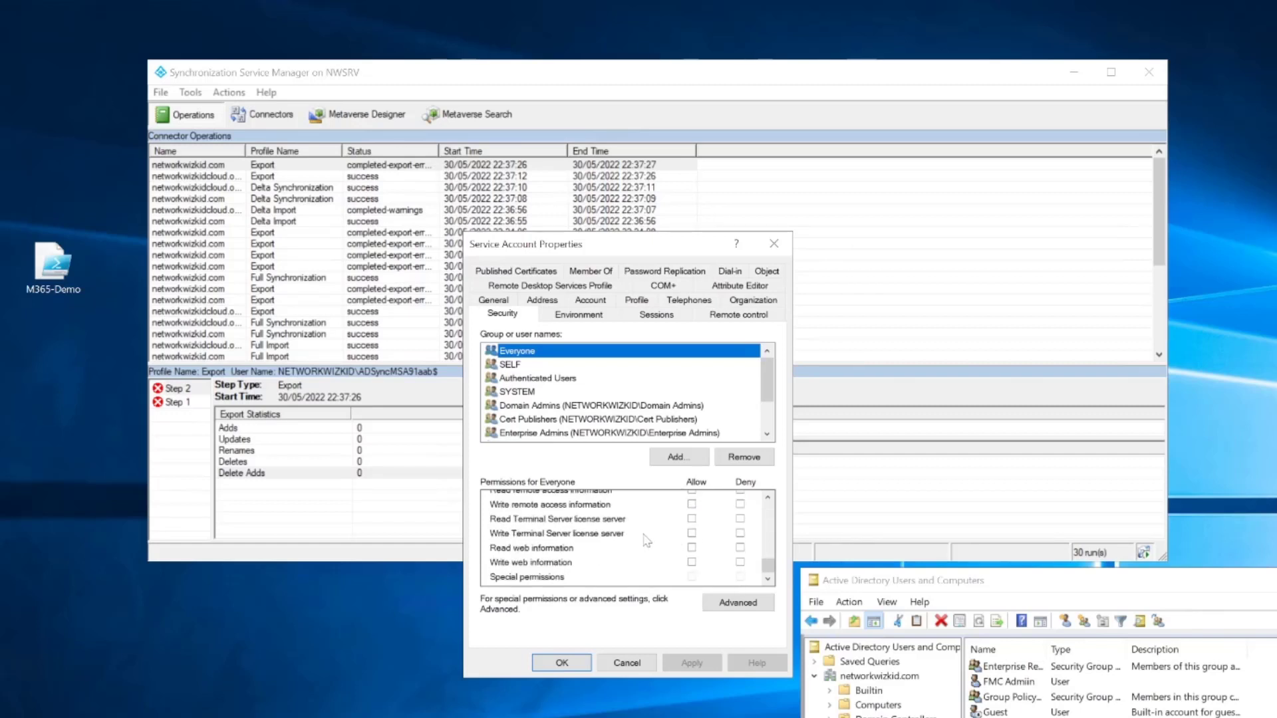
scroll(644, 541, "up", 3)
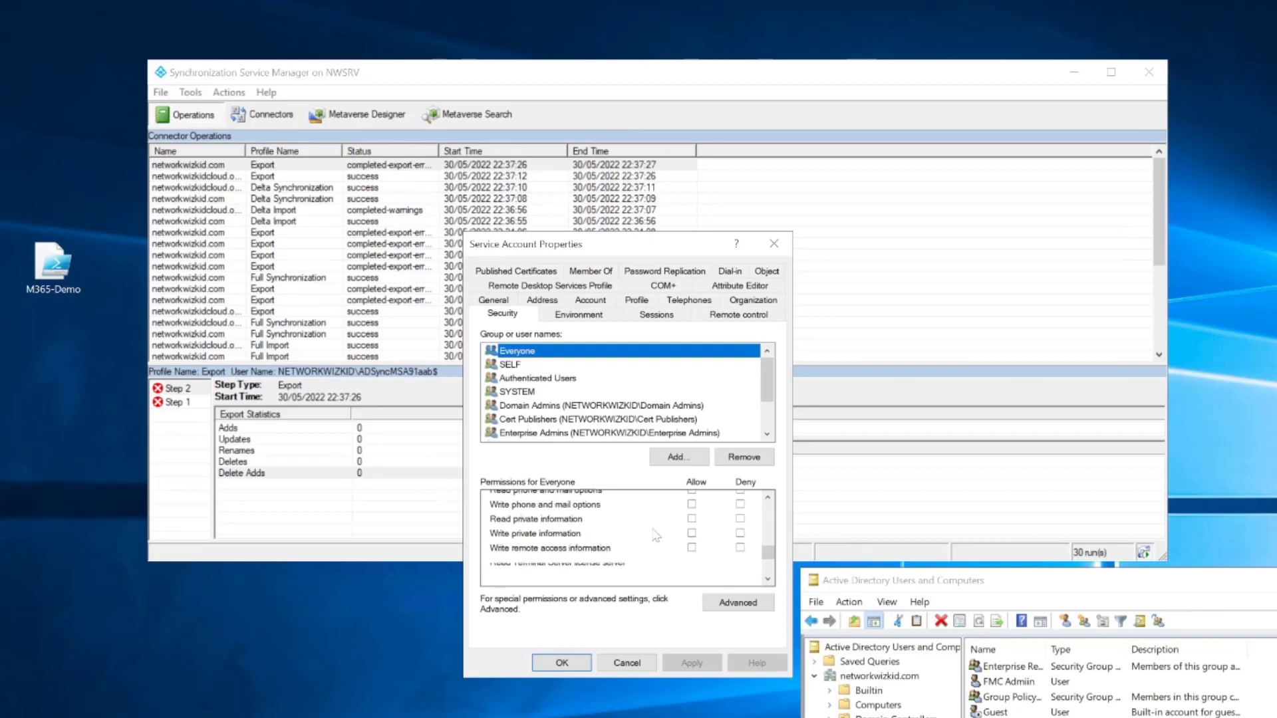
scroll(656, 534, "up", 3)
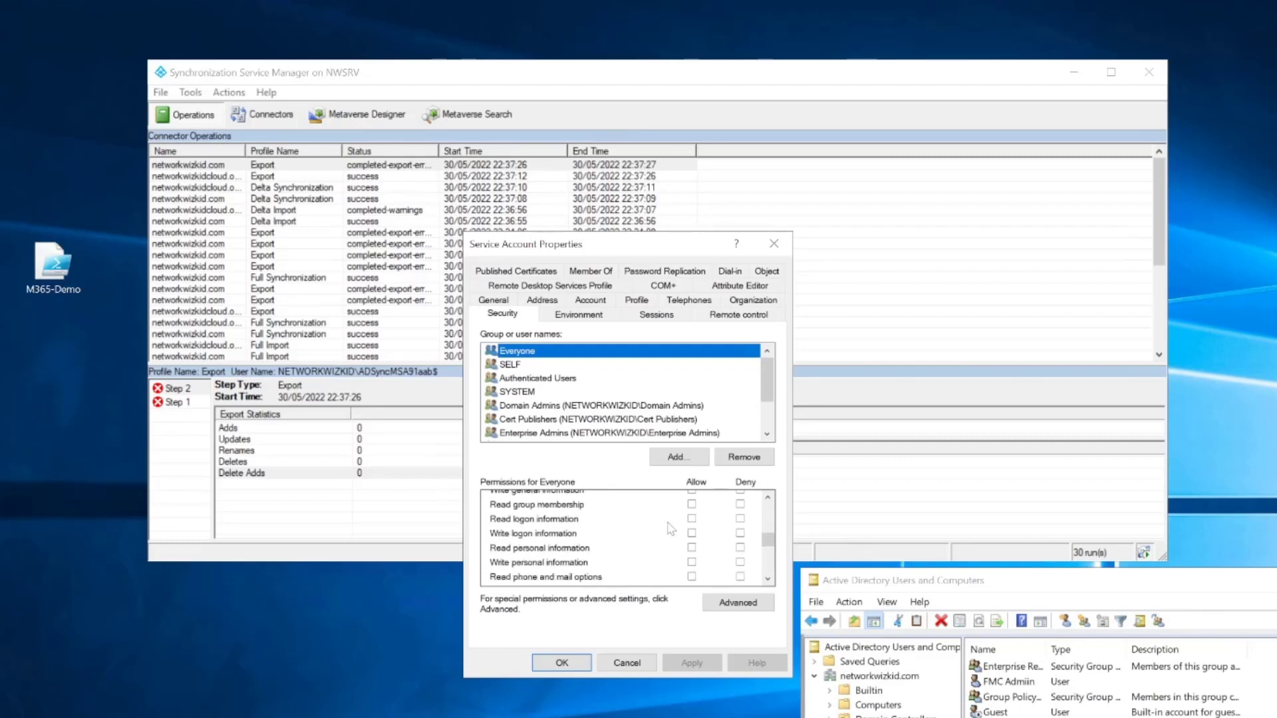
scroll(671, 529, "up", 3)
scroll(671, 528, "up", 4)
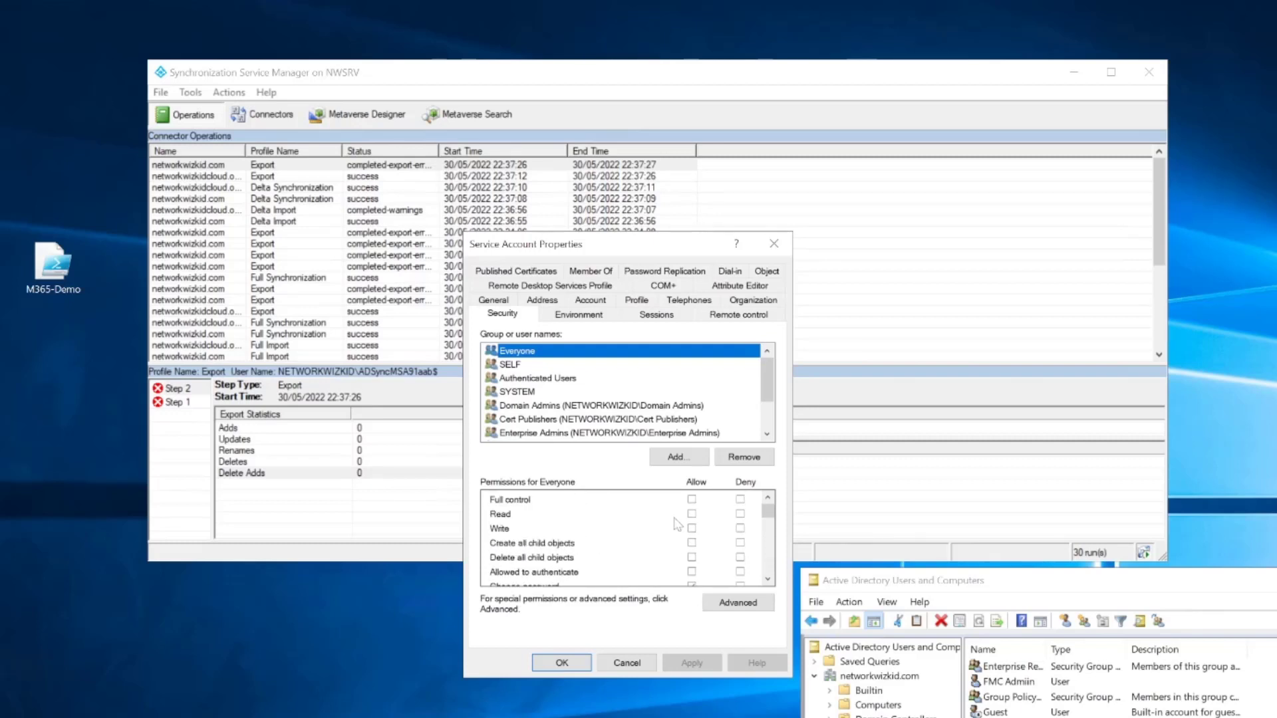
left_click(691, 500)
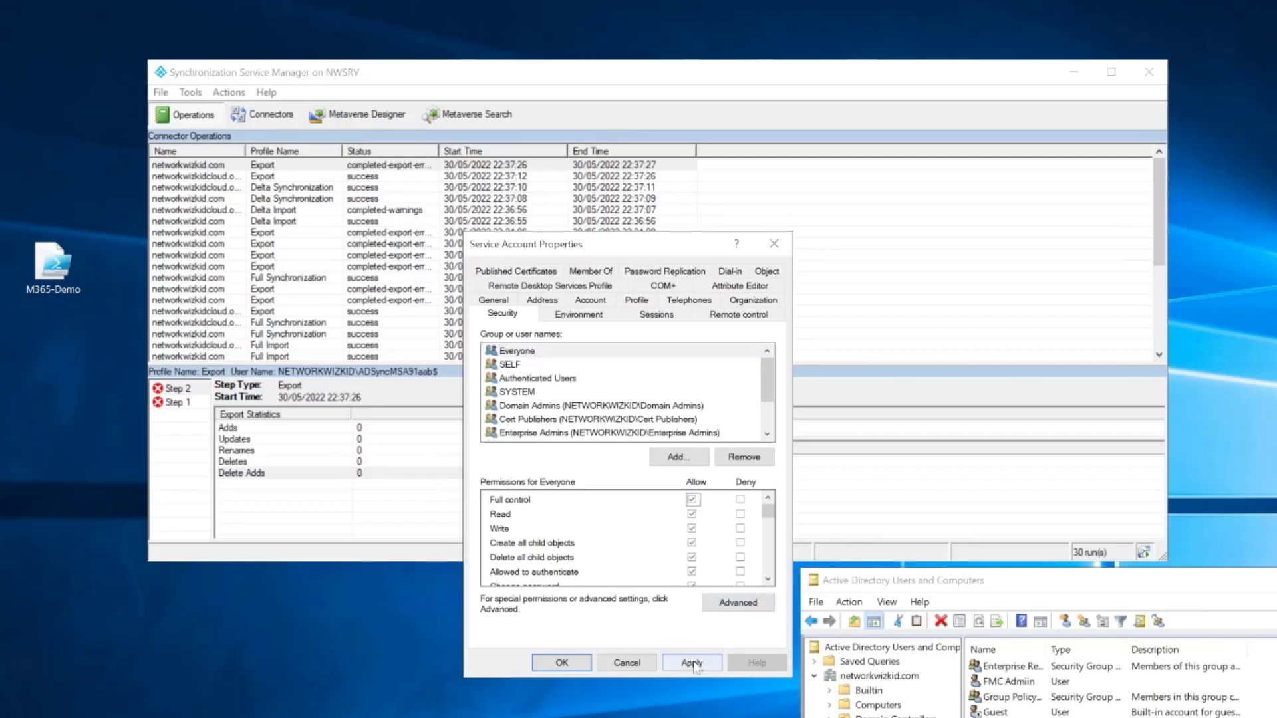
left_click(692, 663)
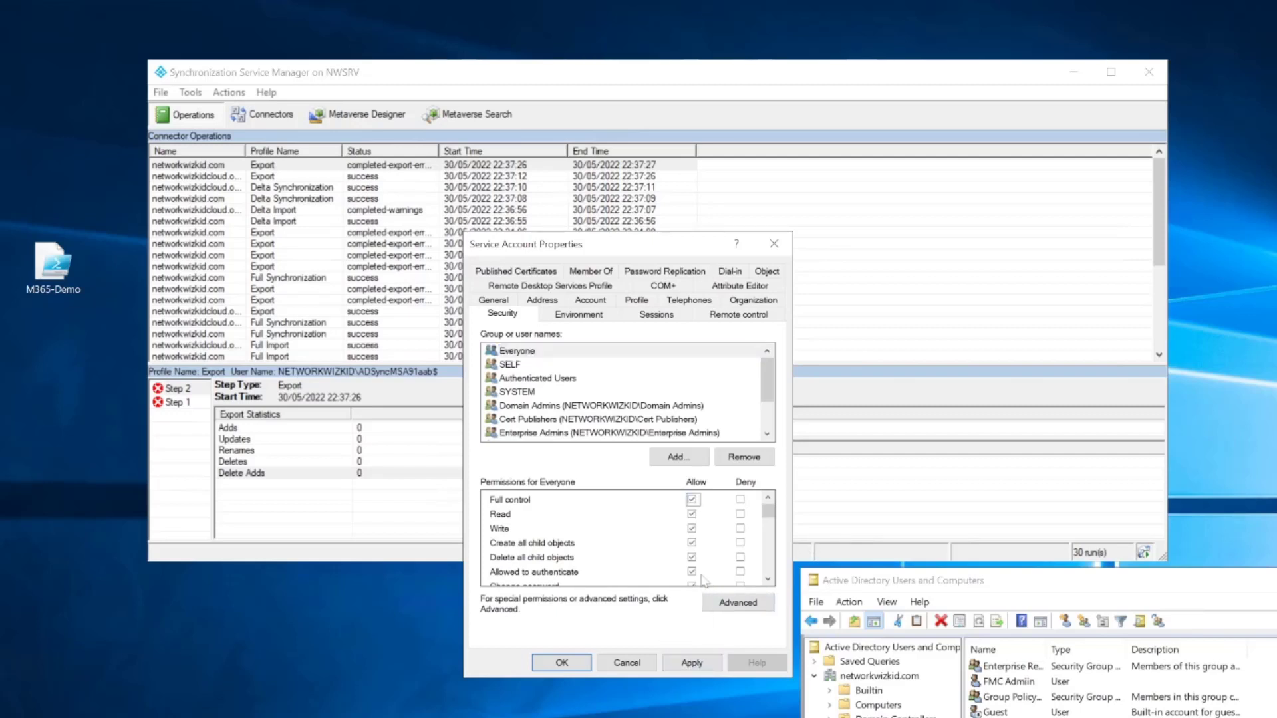
left_click(557, 668)
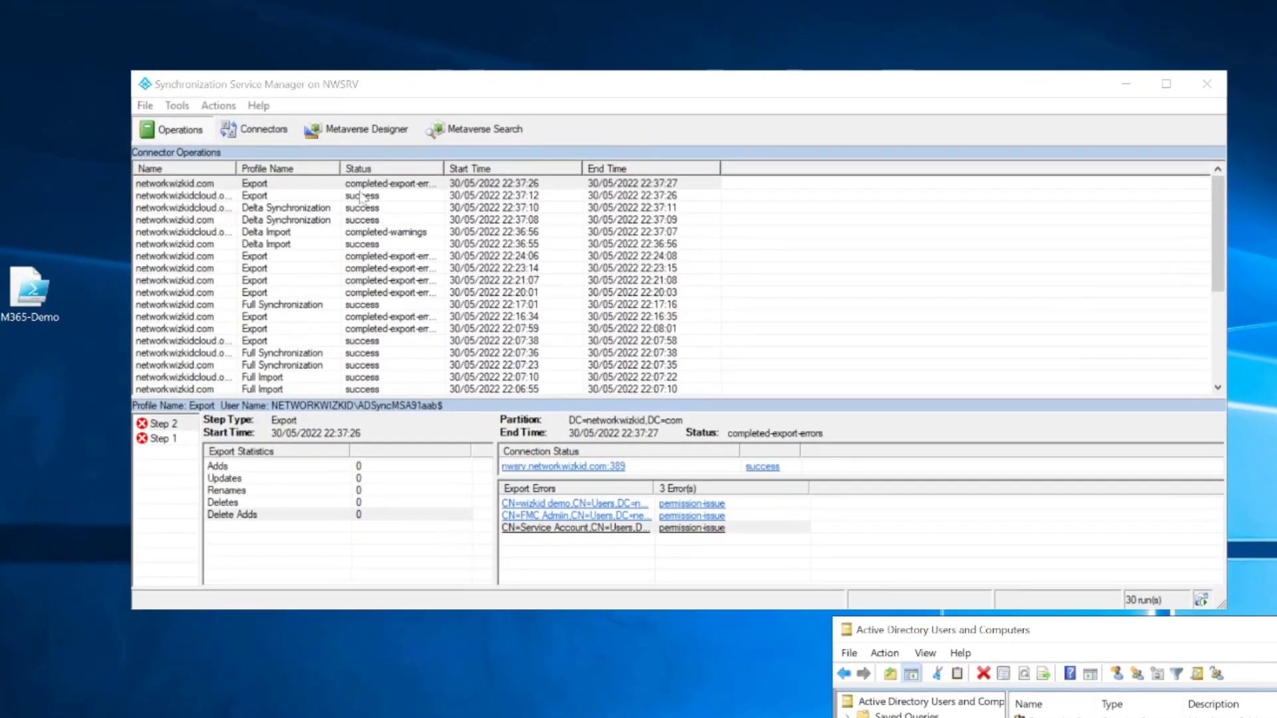
Step: Run the Export profile again for the networkwizkid.com connector in Synchronization Service Manager
left_click(283, 187)
right_click(288, 188)
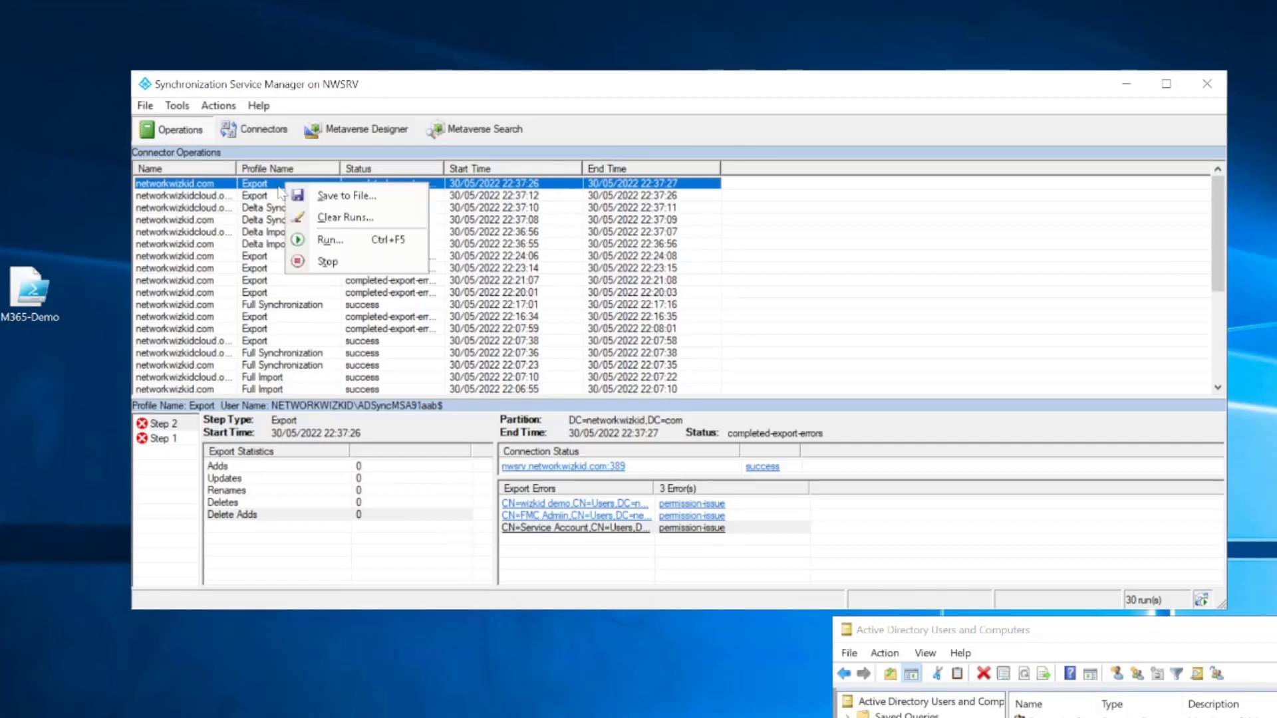
left_click(354, 245)
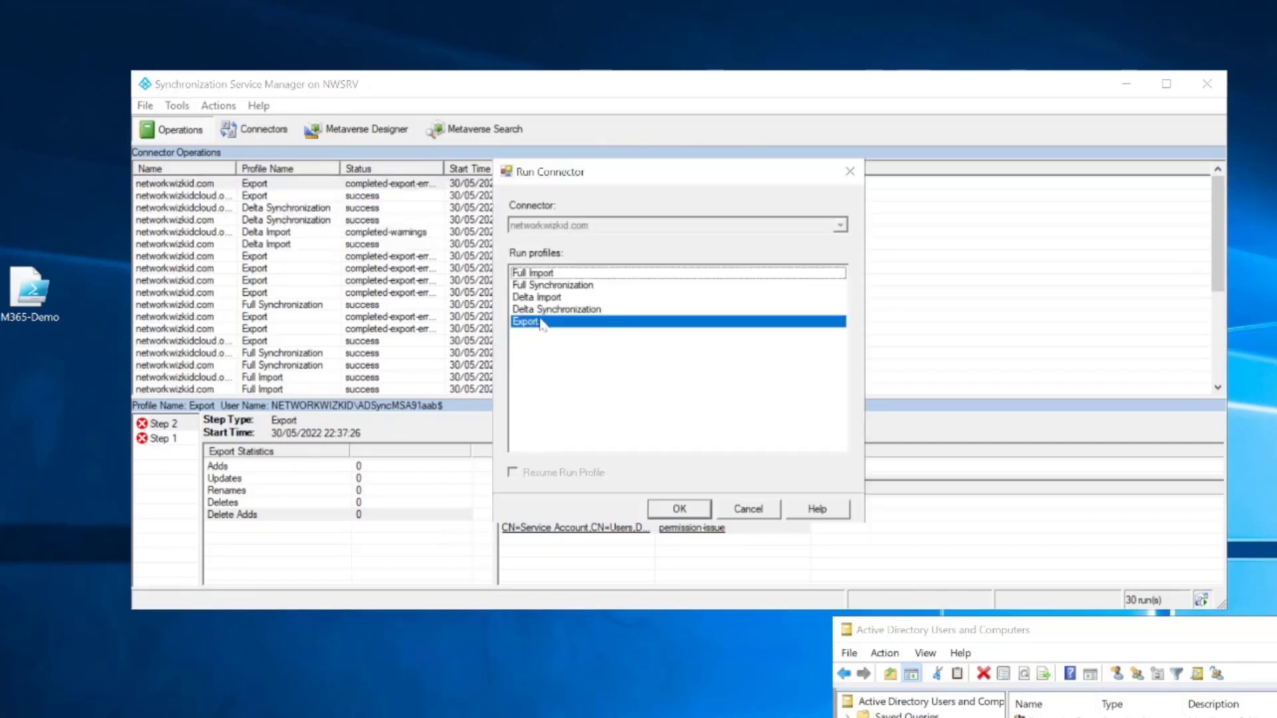
left_click(691, 511)
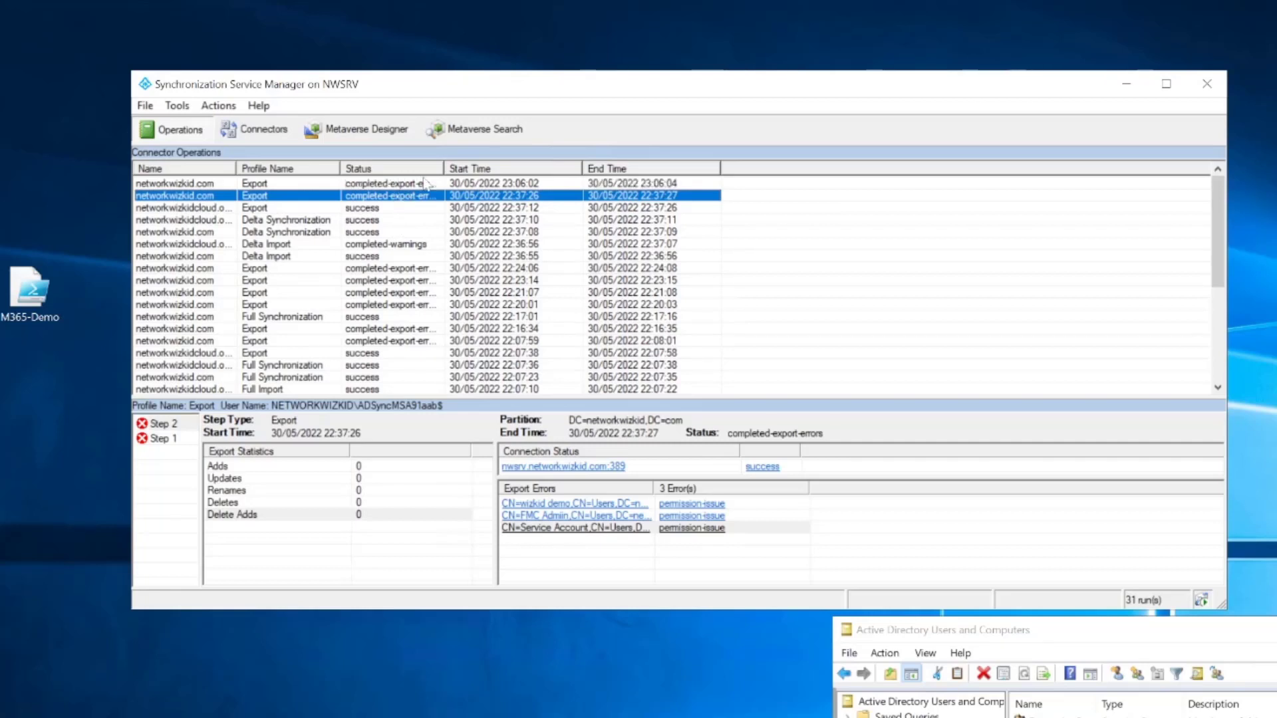
Step: Widen the Status column and compare the export errors of the 23:06:02 run with those of the 22:37:26 run
left_click_drag(444, 168, 474, 169)
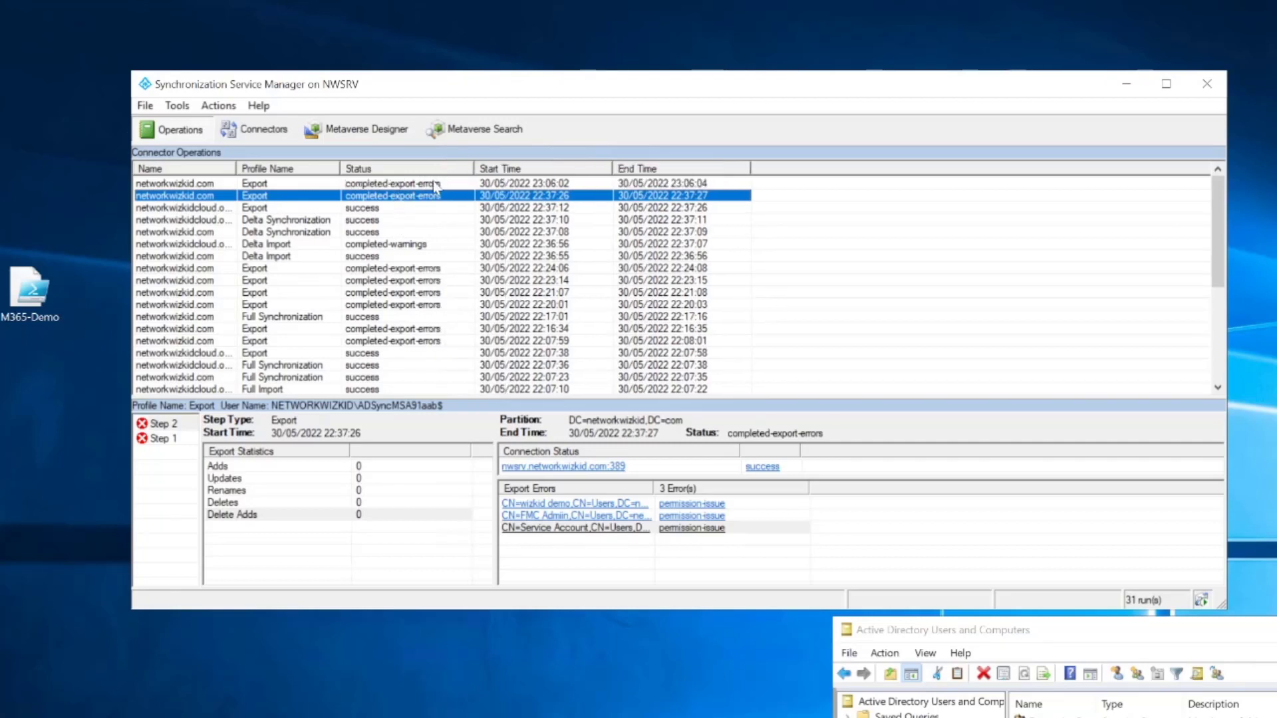
left_click(436, 184)
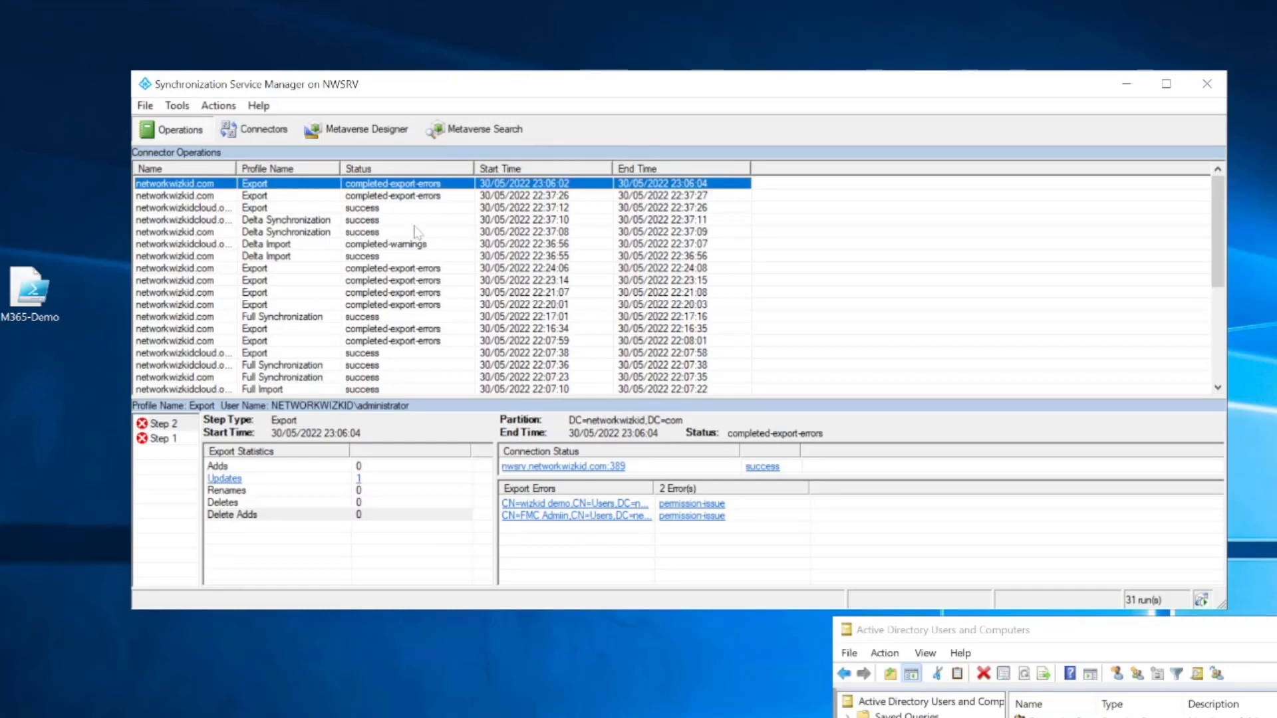
left_click(408, 199)
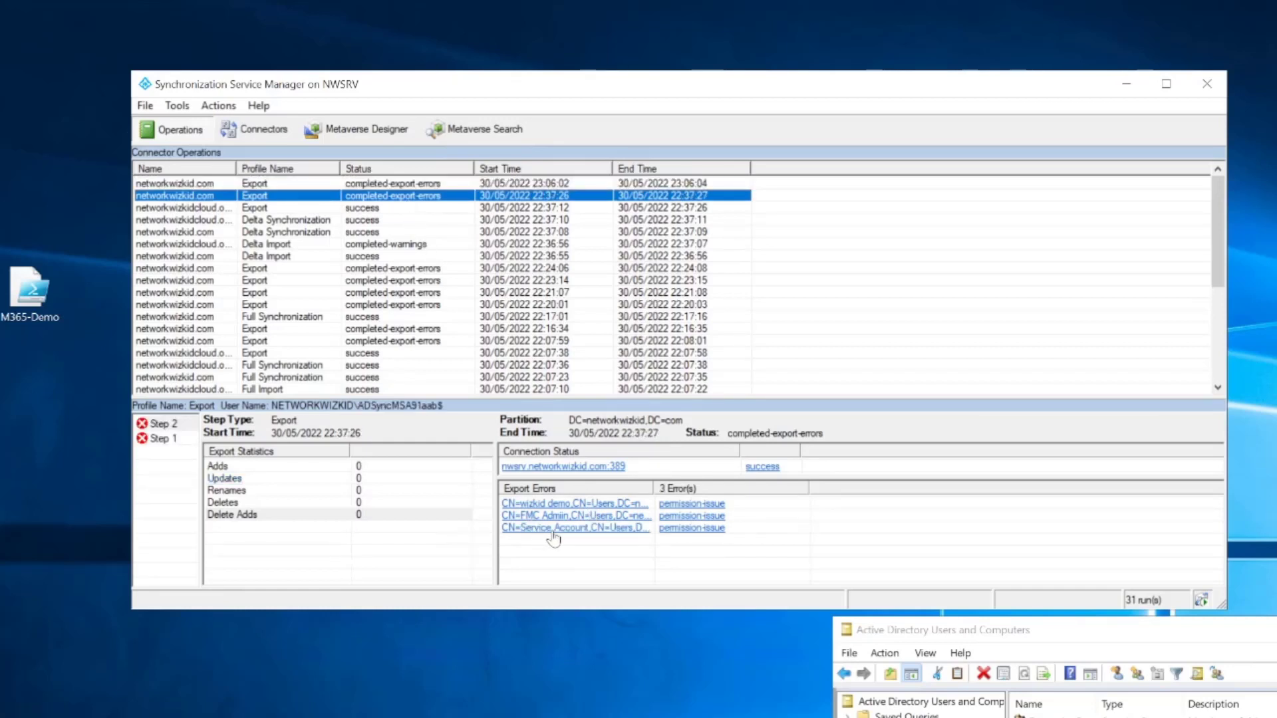
left_click(395, 187)
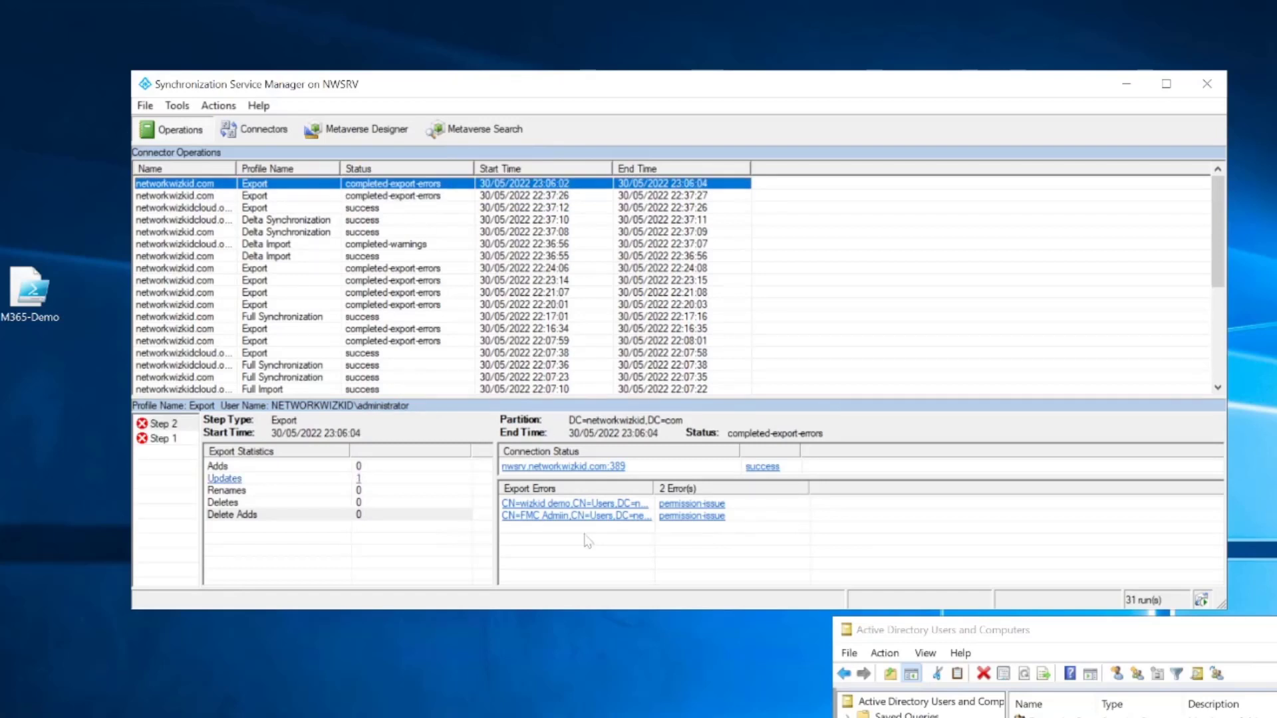
left_click(399, 199)
left_click(401, 184)
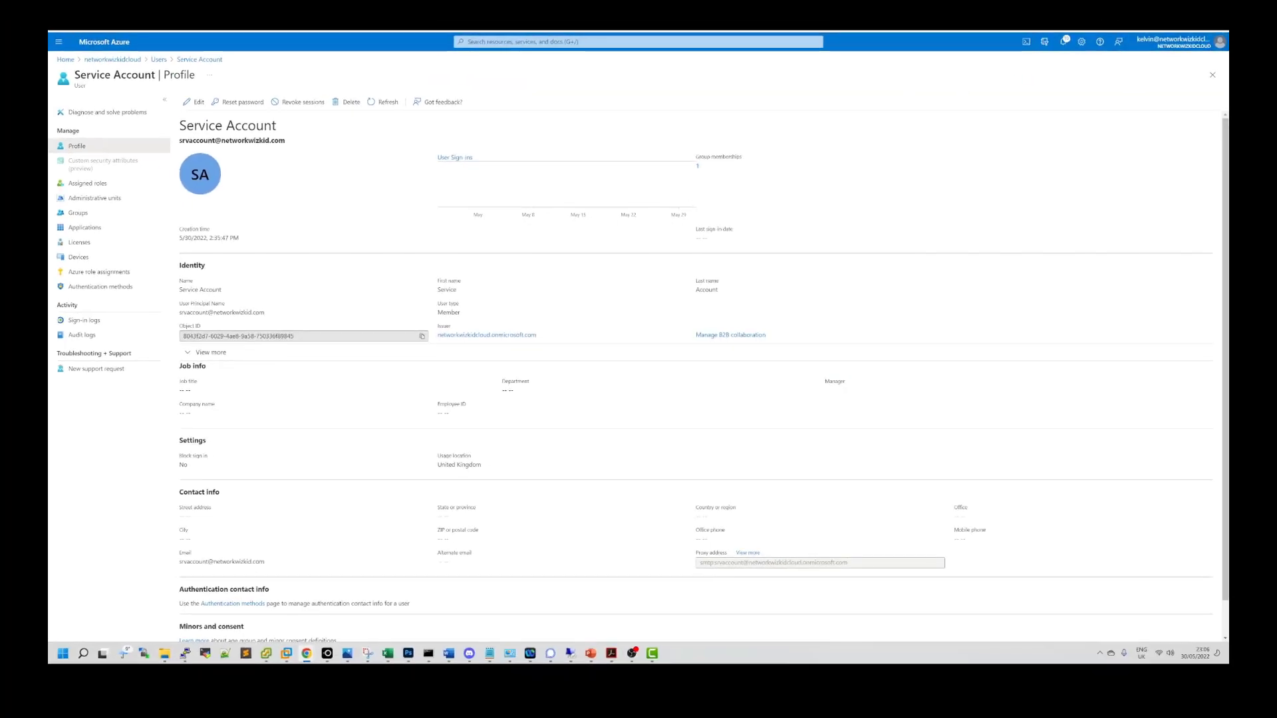
Step: Switch to Chrome, open an Incognito window, and go to the office.com sign-in page
left_click(1211, 33)
left_click(1134, 60)
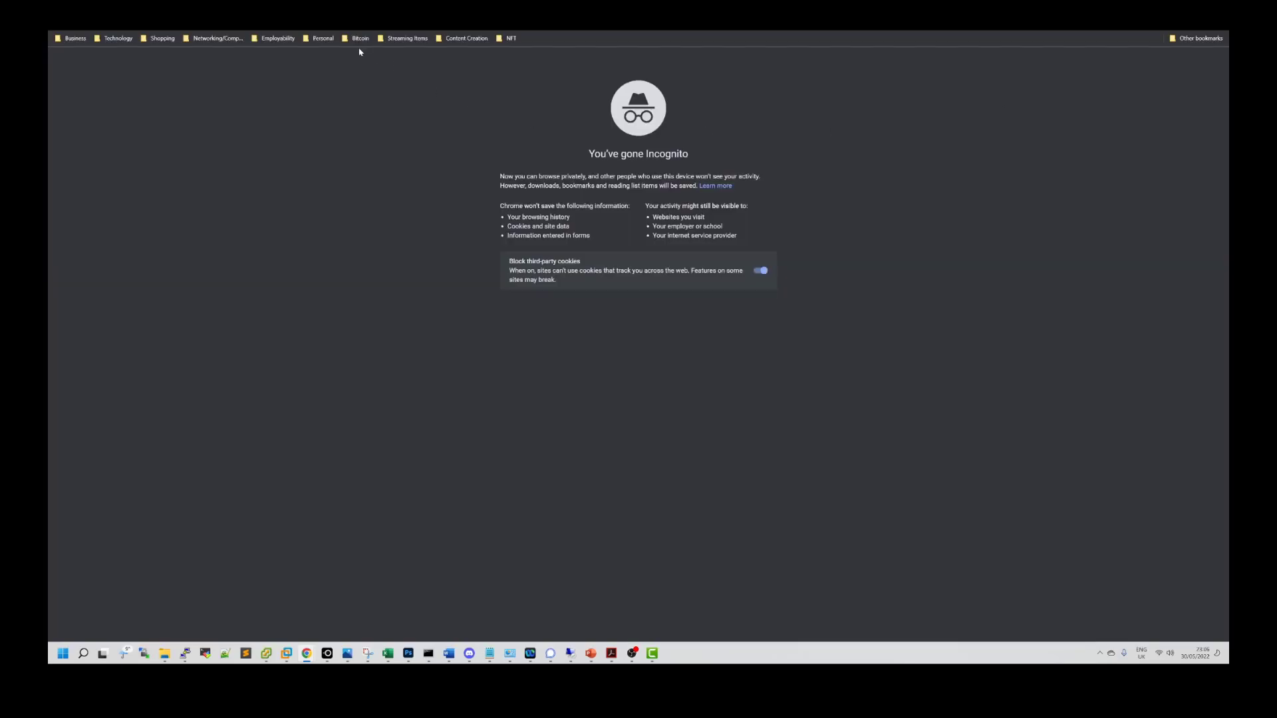
type("office.com")
key("Return")
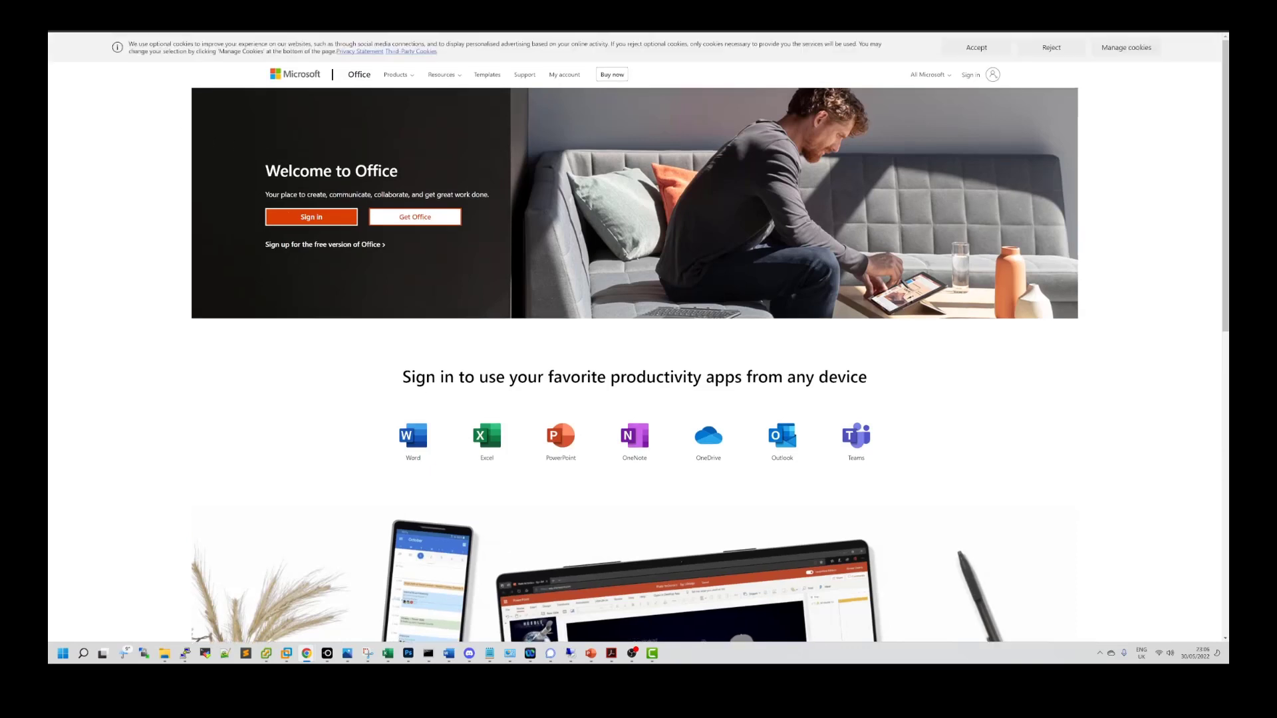
left_click(291, 220)
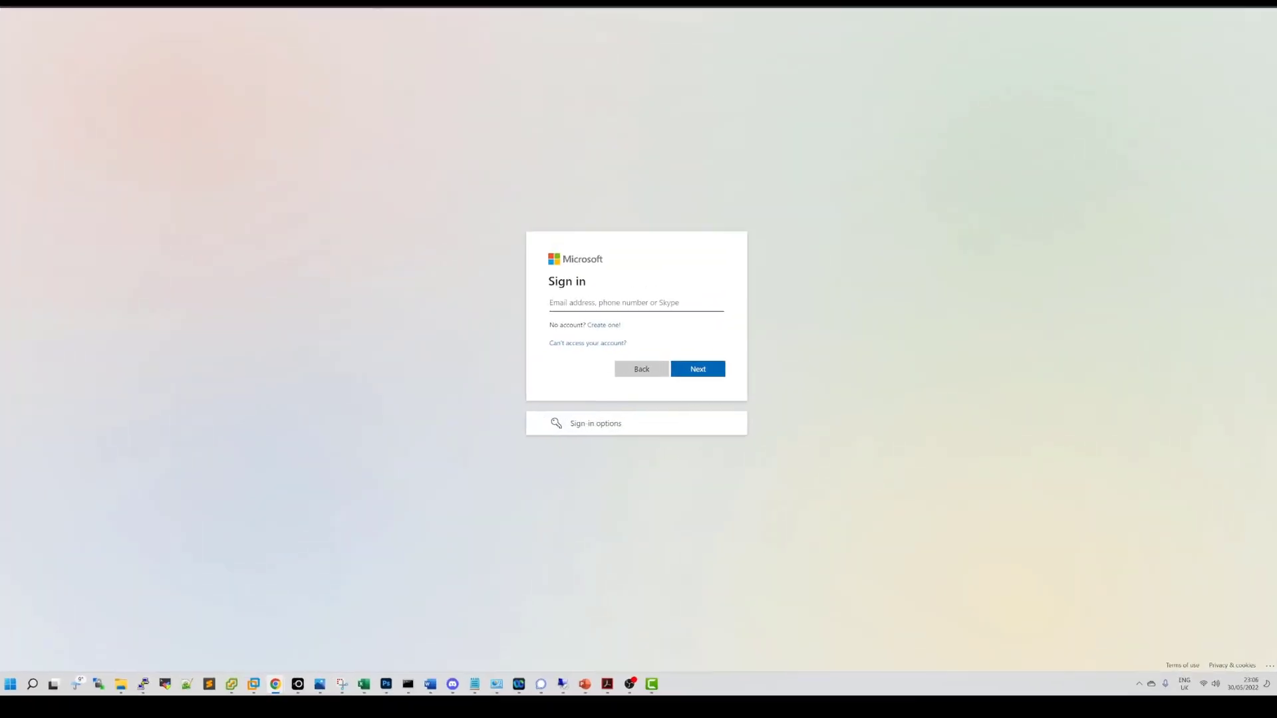
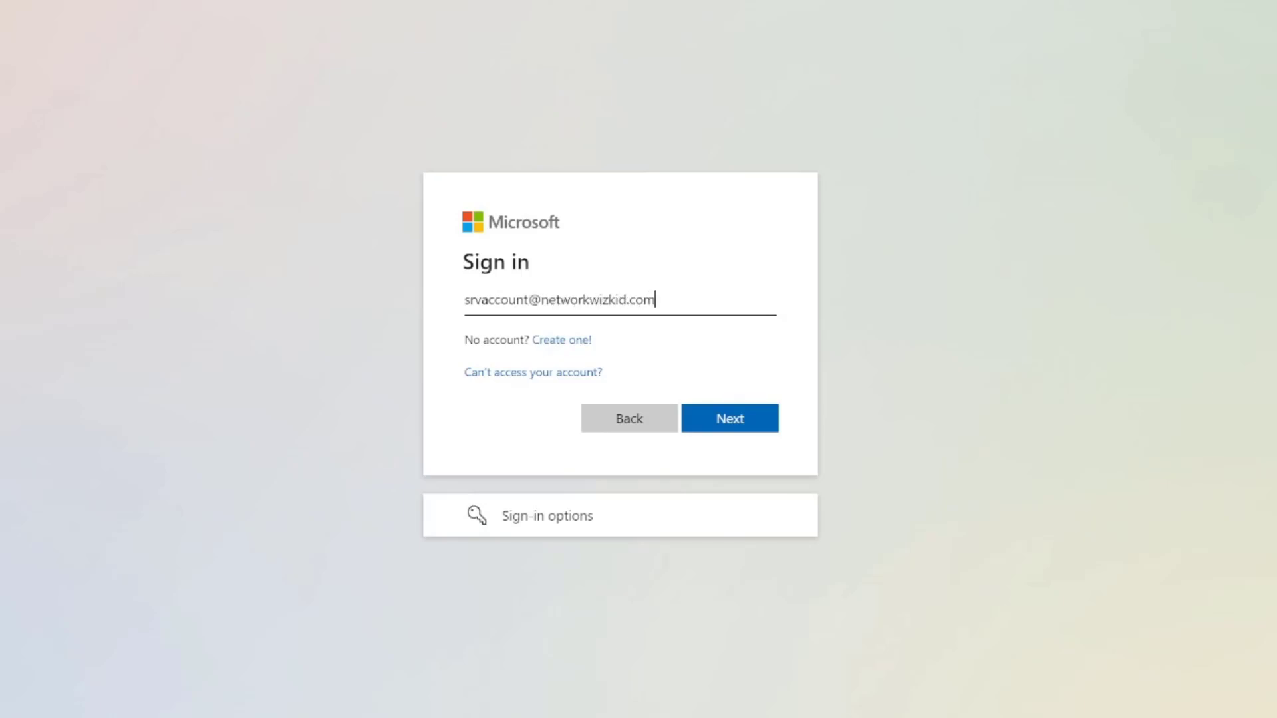
Step: Submit the service account's e-mail address on the Microsoft sign-in page
key("Return")
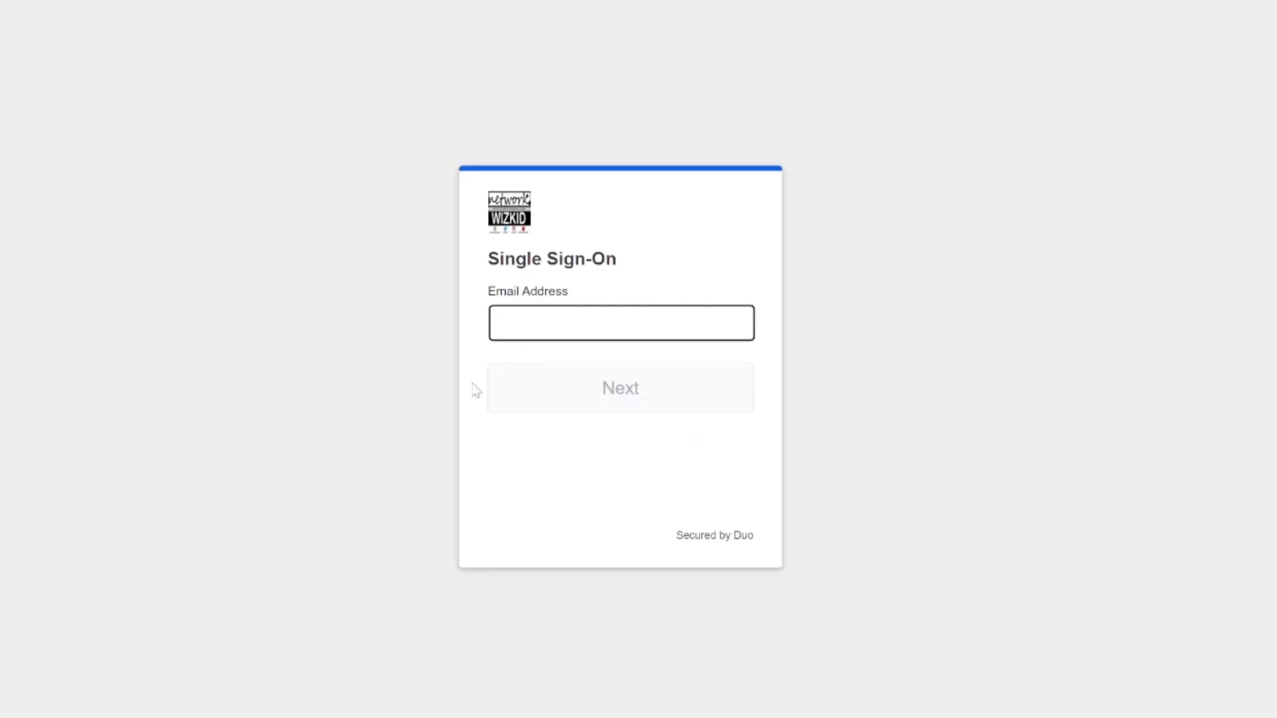
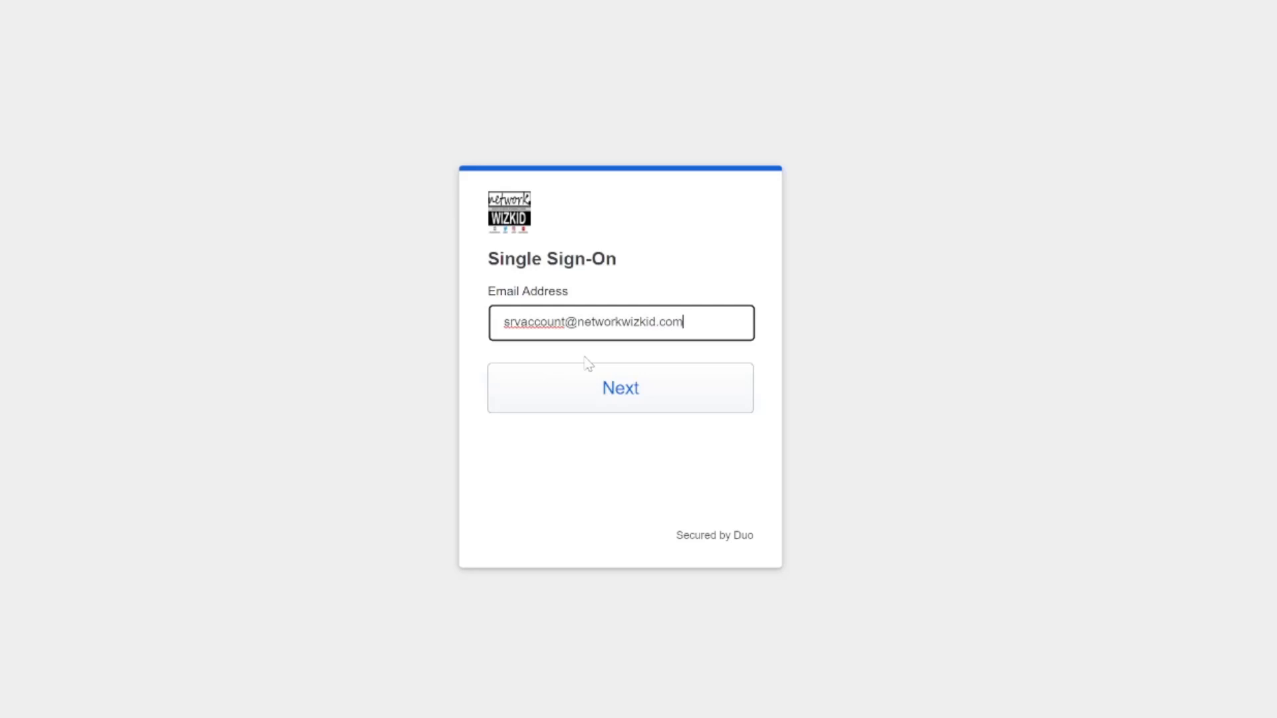
Step: Log in to the Duo Single Sign-On page with the service account's e-mail address and password
key("Return")
type("p")
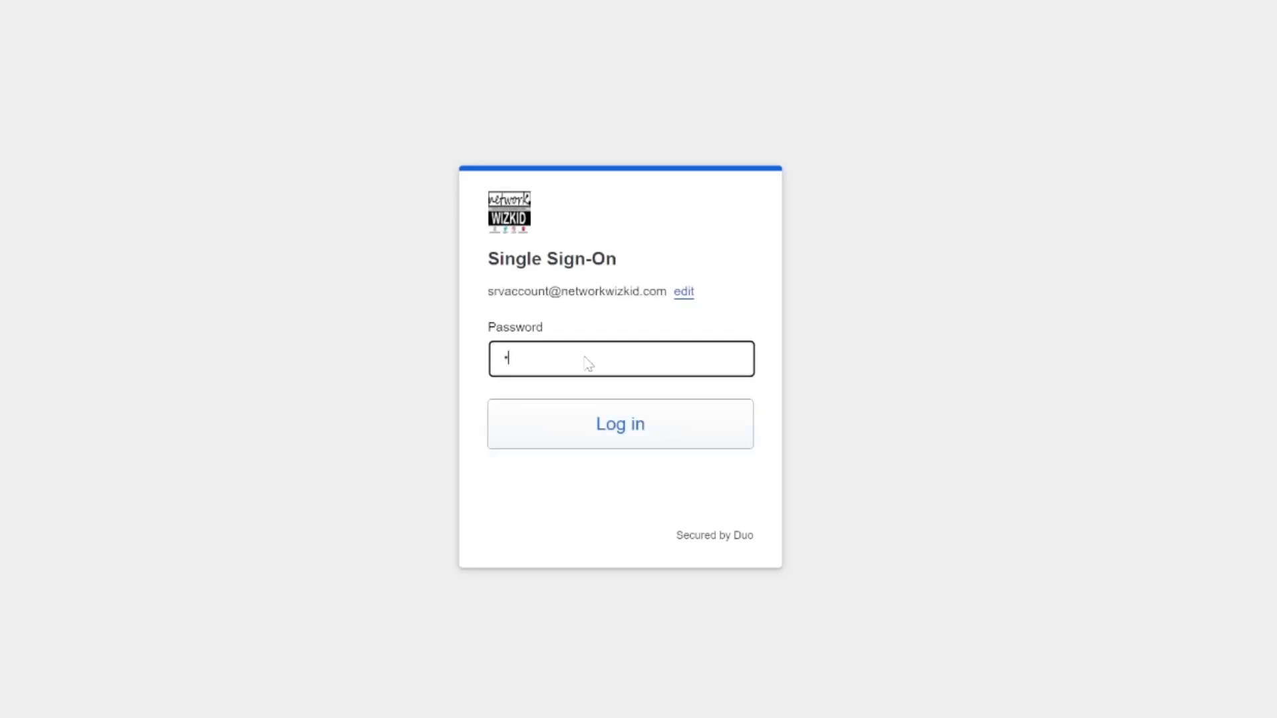
key("Return")
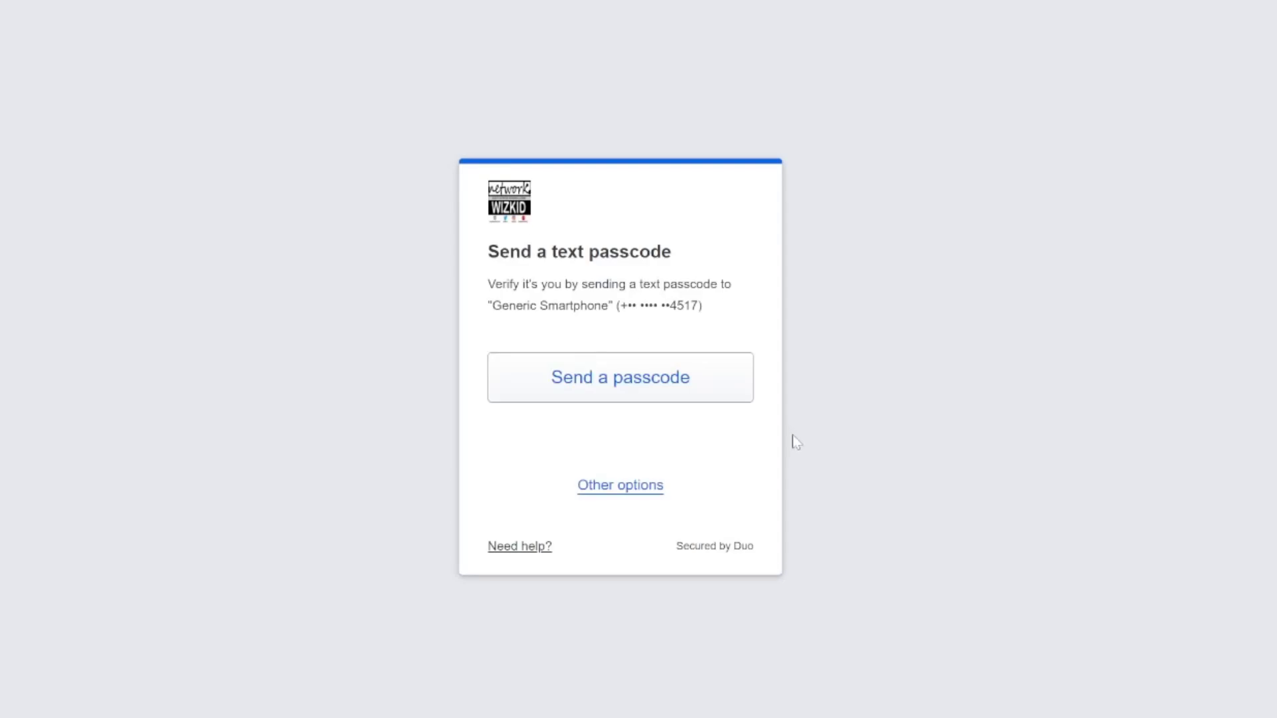
Step: Choose the text message passcode as the Duo login option and verify with the passcode sent to the phone
left_click(584, 490)
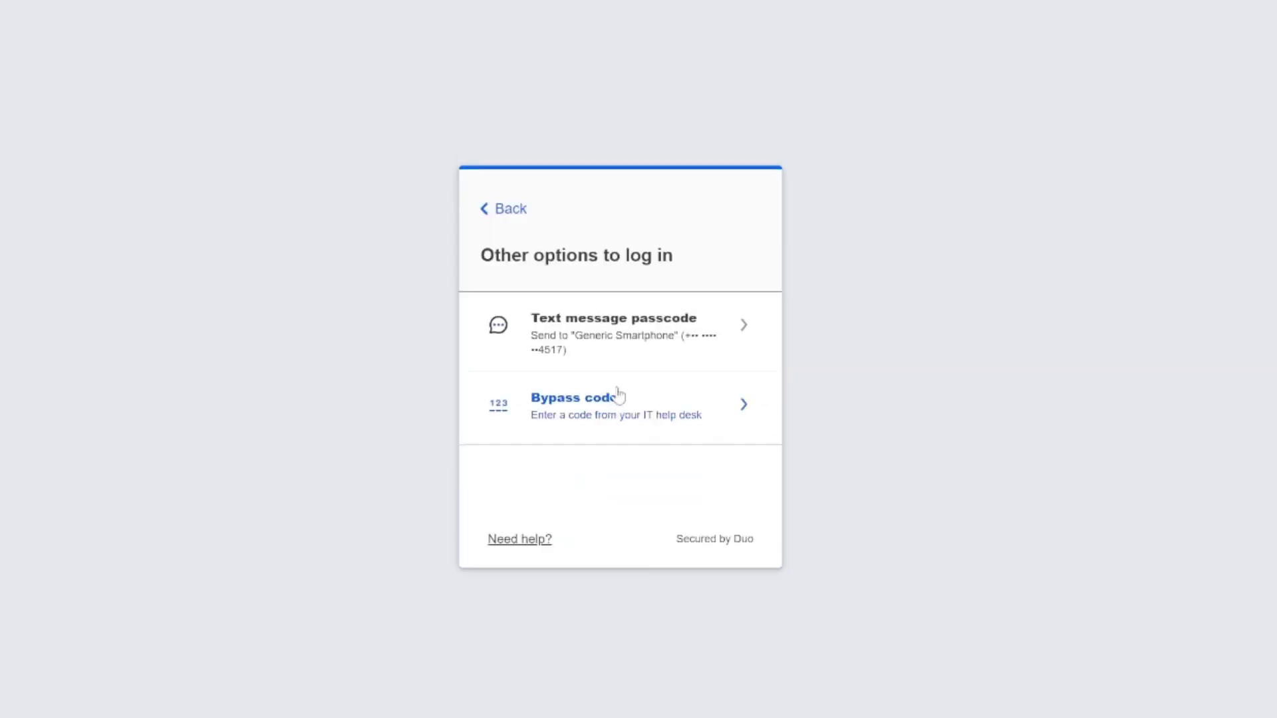
left_click(627, 343)
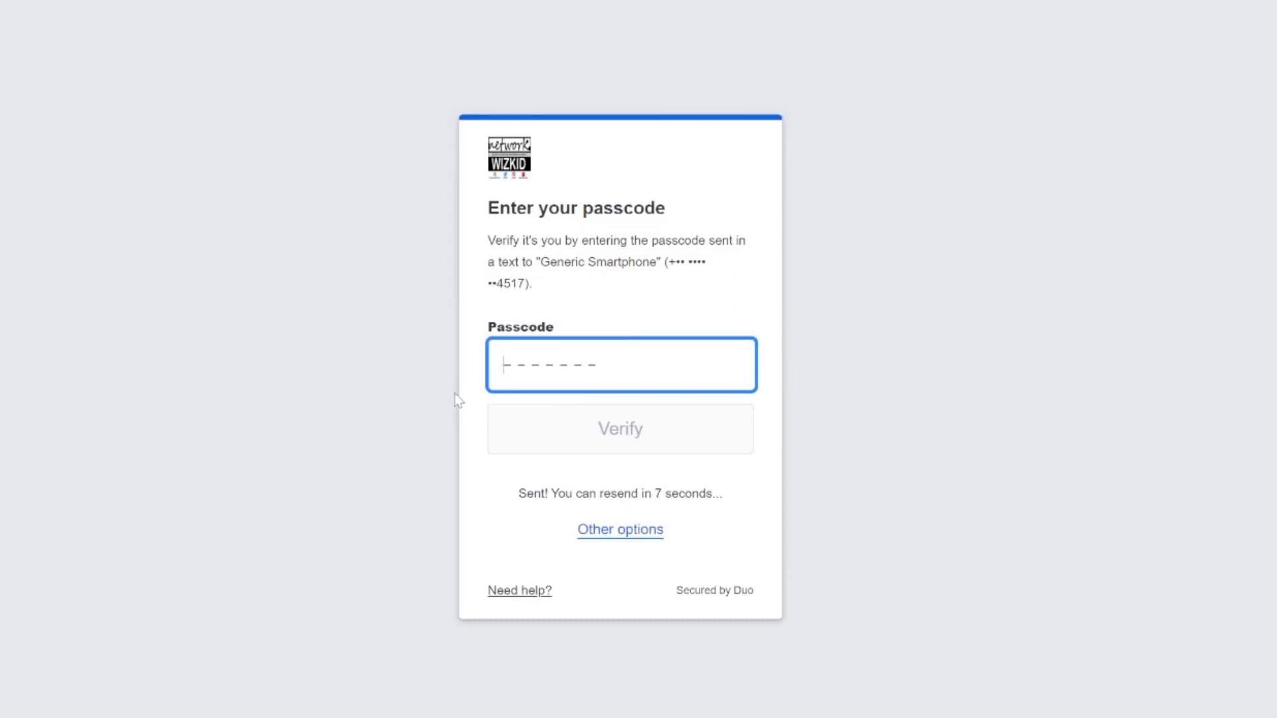
left_click(539, 436)
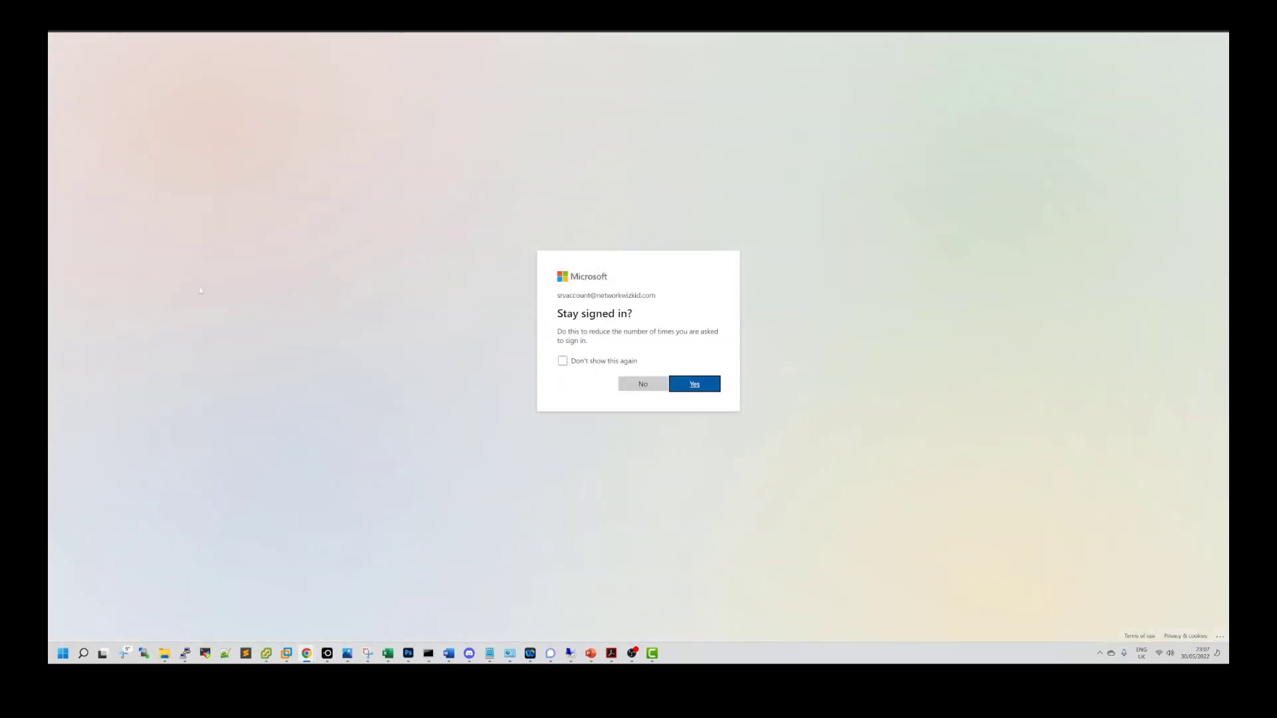
Step: Accept staying signed in to Microsoft and go through the Microsoft 365 welcome slides to reach the Office home page
left_click(706, 384)
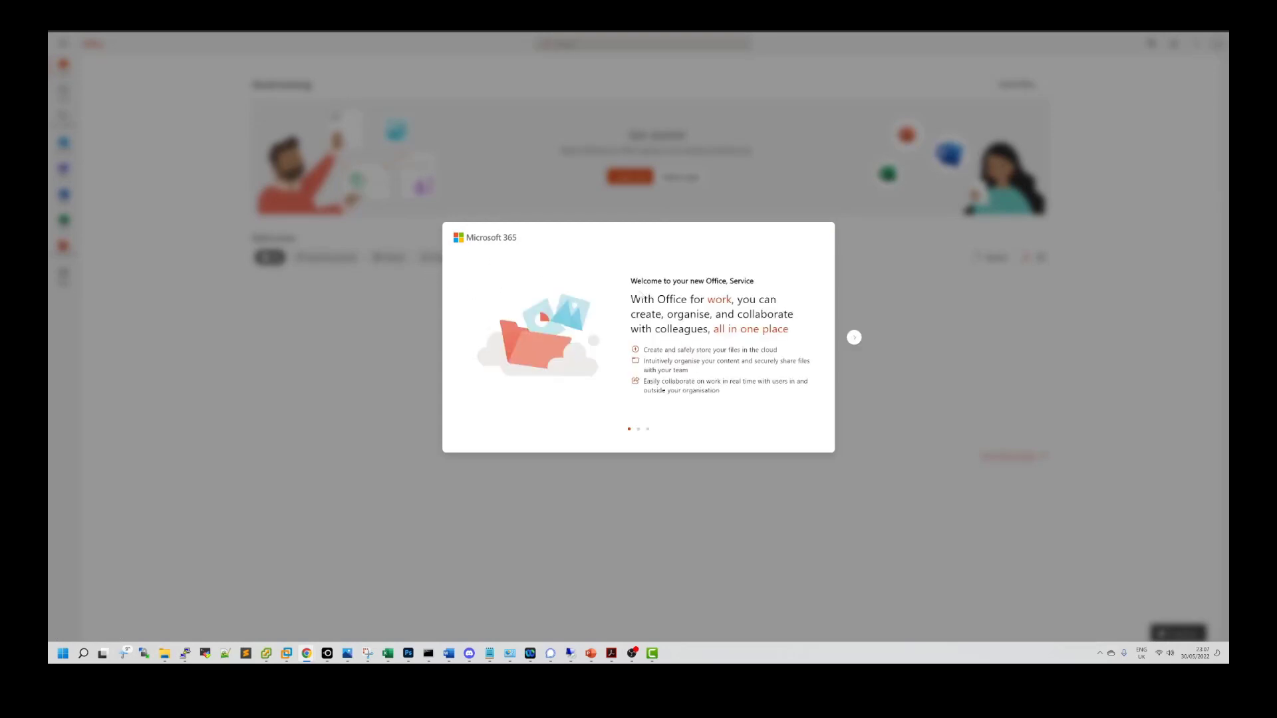
left_click(851, 342)
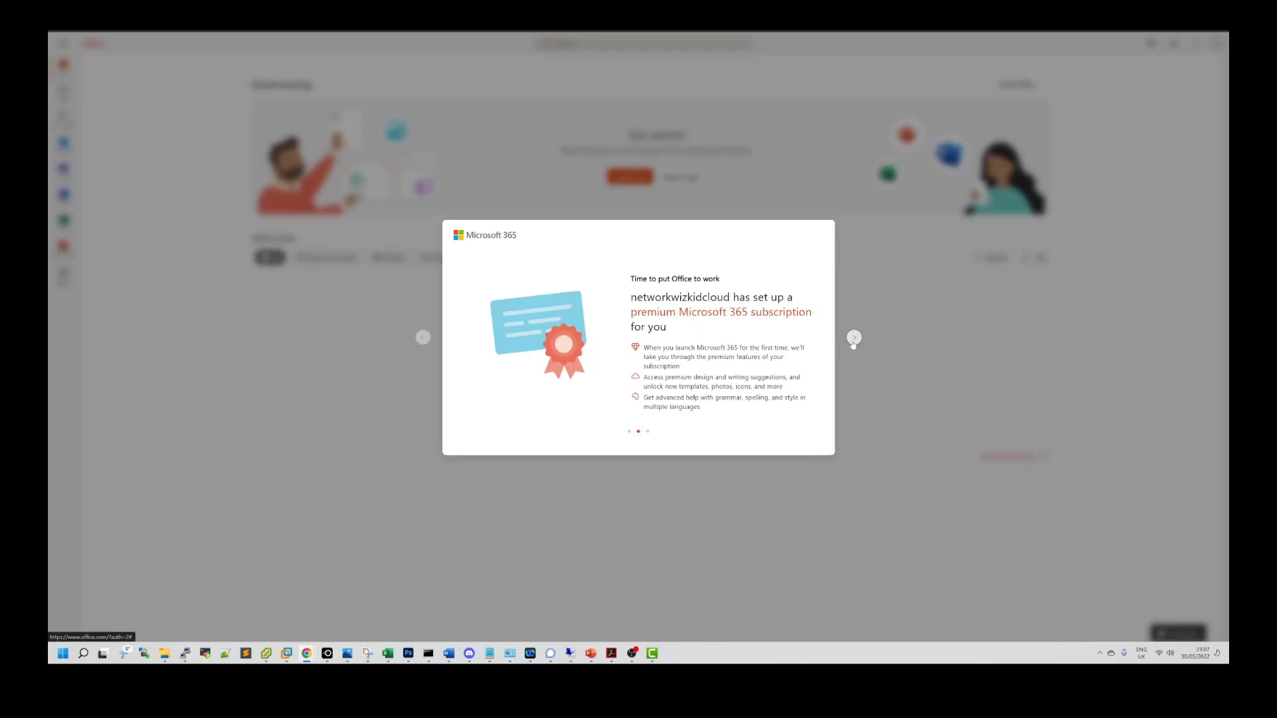
left_click(852, 342)
left_click(852, 342)
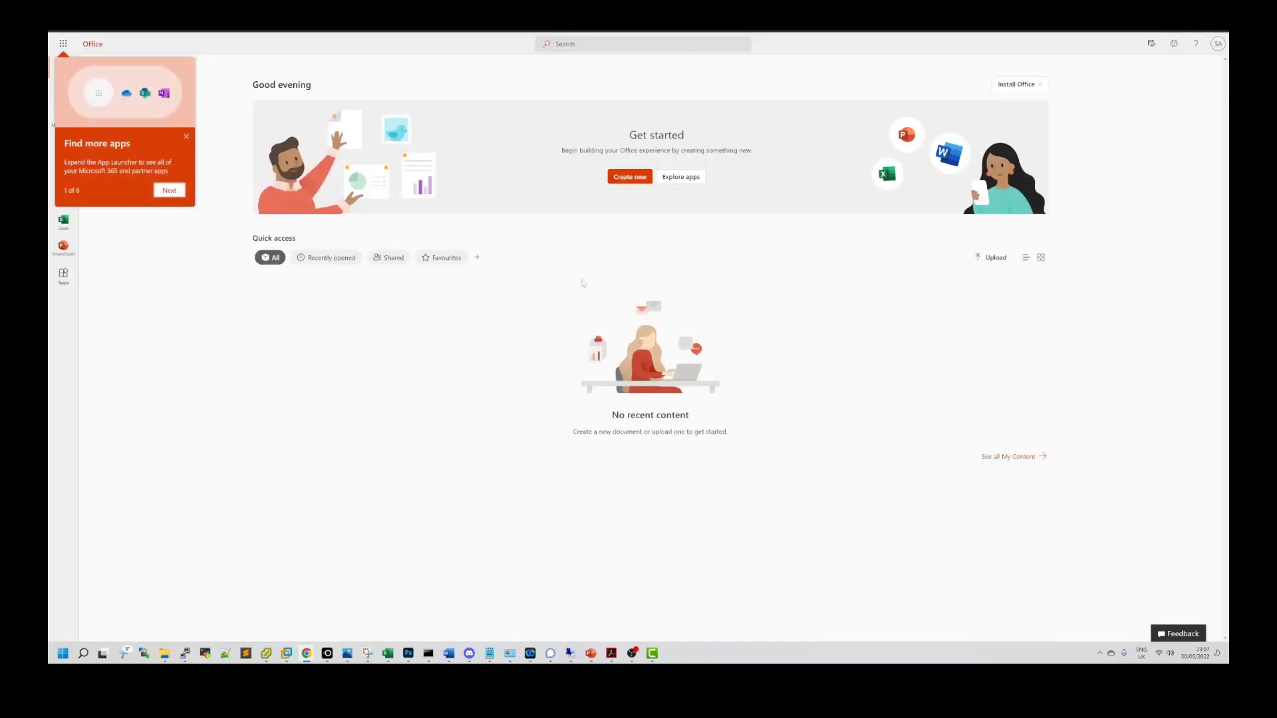